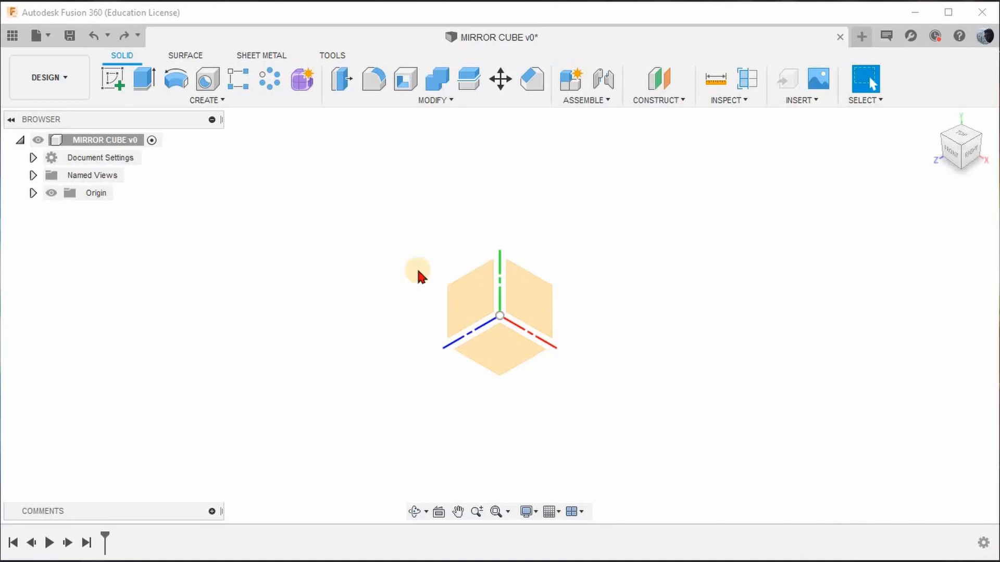
Sketch a 55 by 55 mm center rectangle on the horizontal origin plane, centered on the origin, and finish the sketch.
click(120, 81)
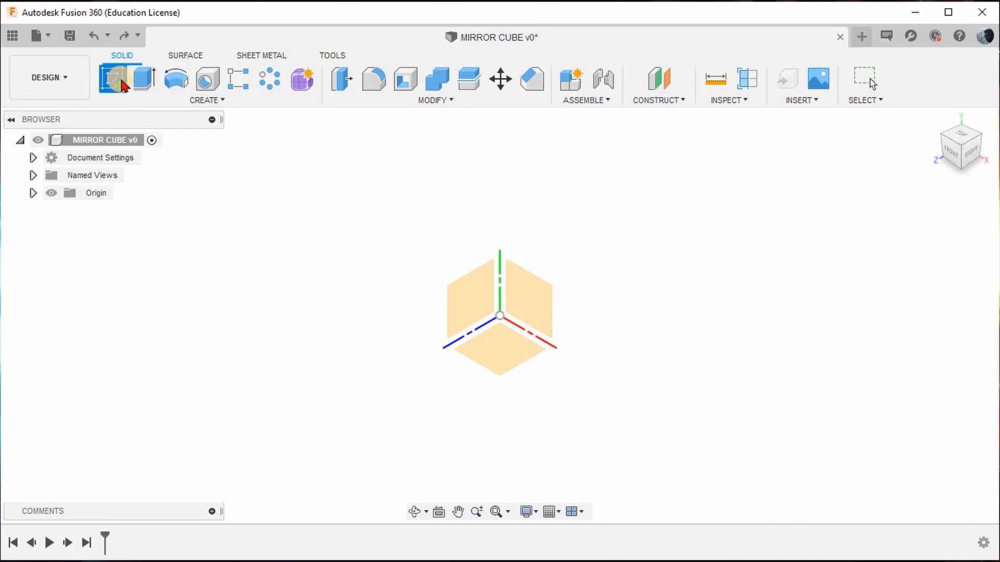
click(504, 342)
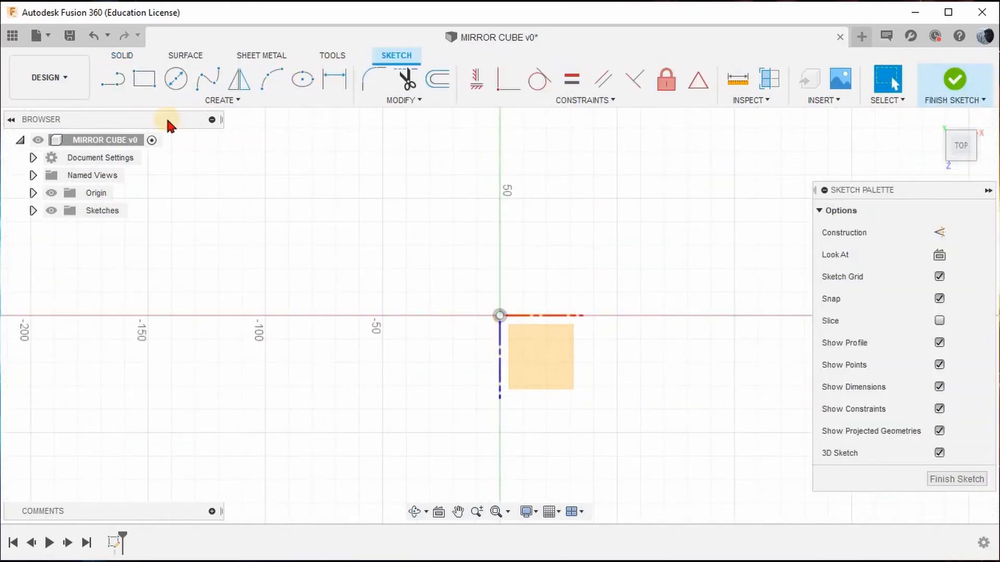
click(144, 80)
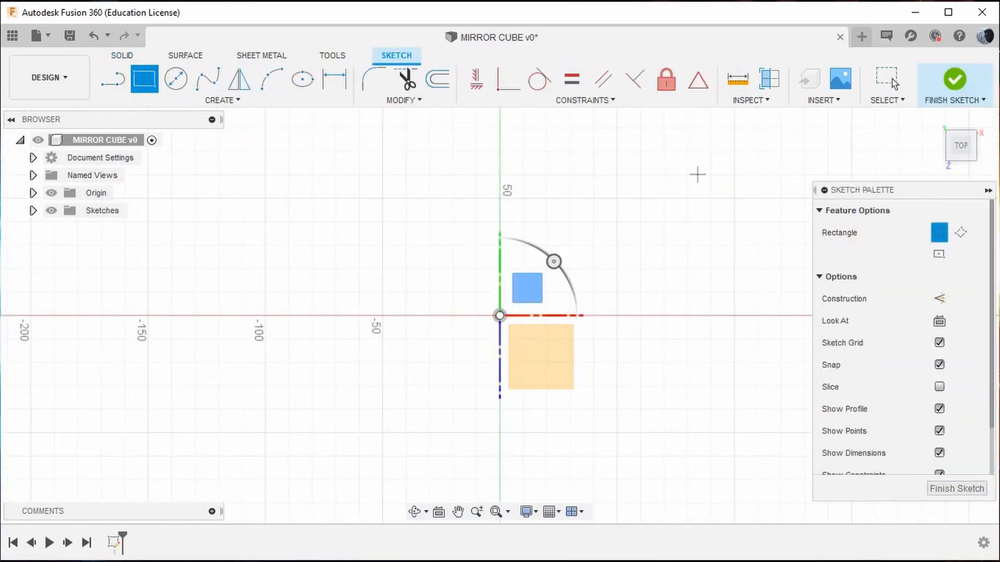
click(939, 255)
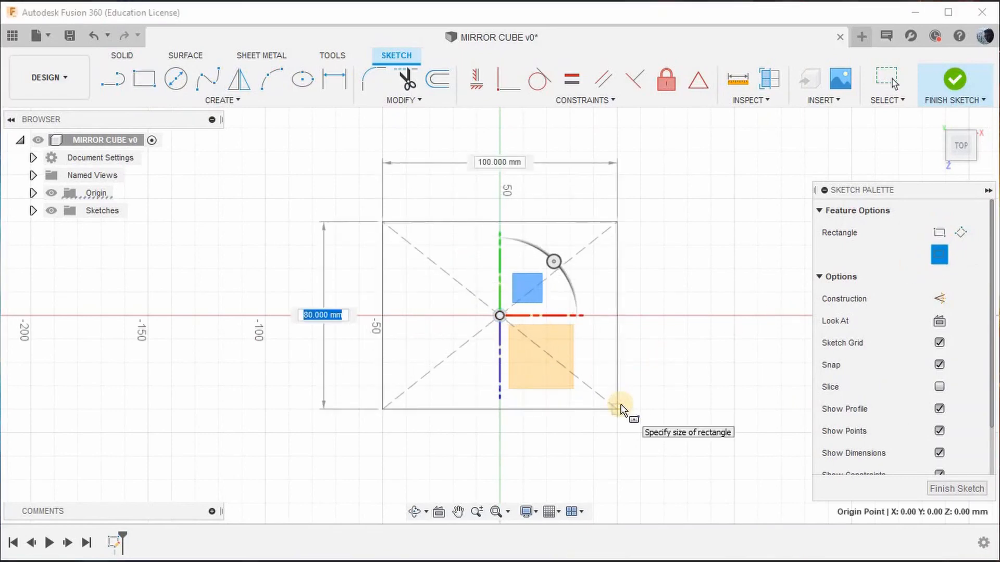
text(55)
key(Tab)
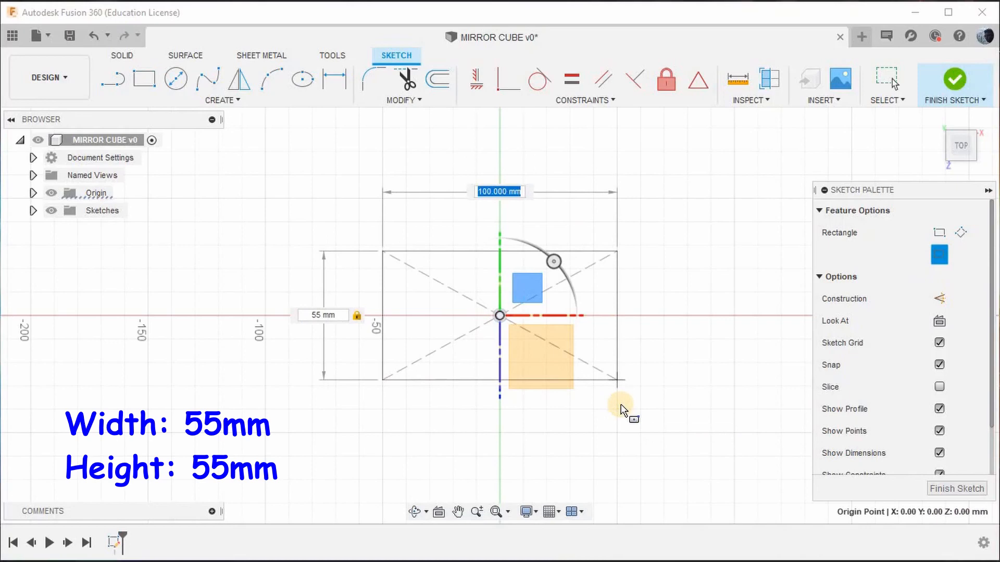
text(55)
key(Tab)
key(Return)
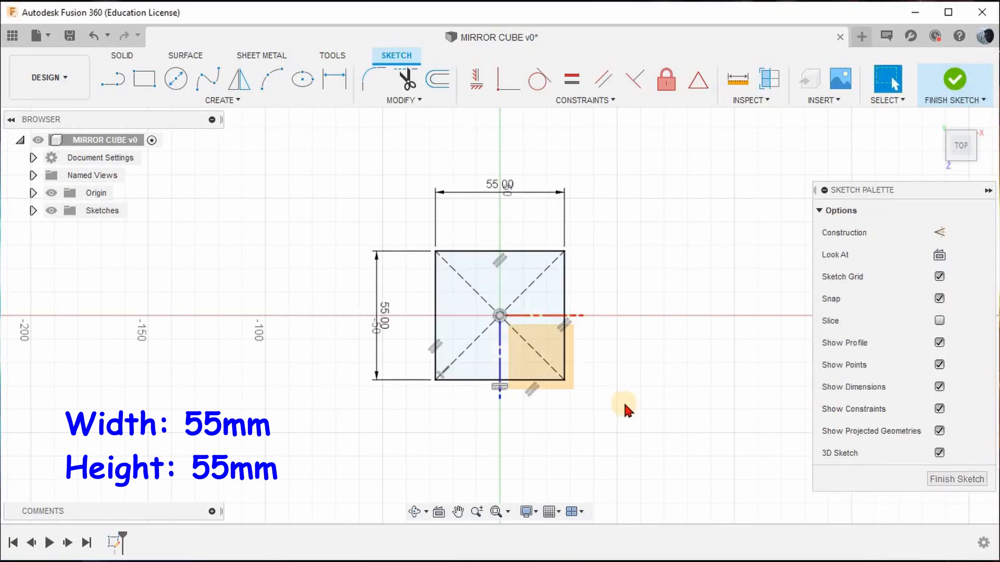
click(954, 79)
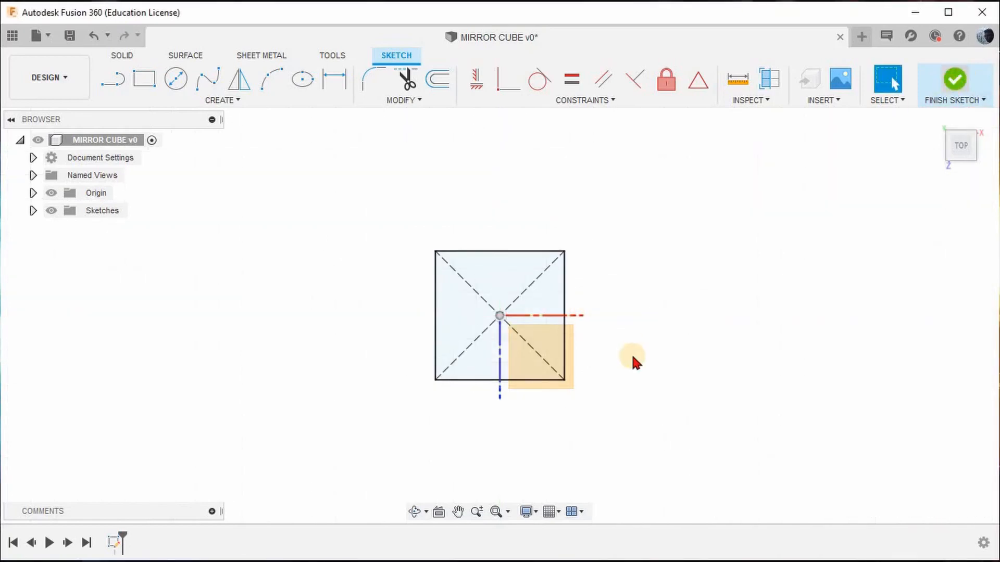
Extrude the square profile upward 55 mm as a new body.
click(144, 80)
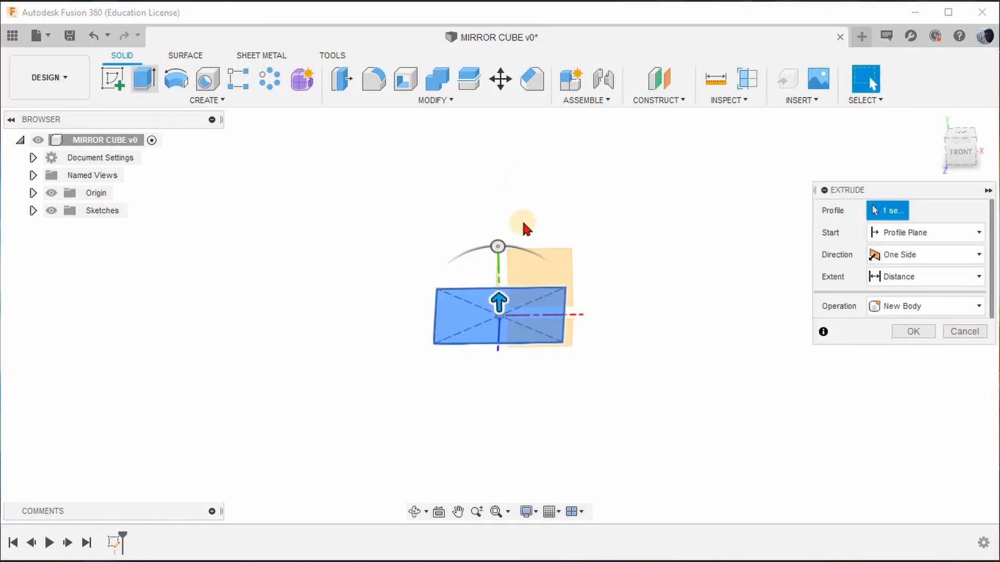
drag(498, 300, 631, 274)
text(55)
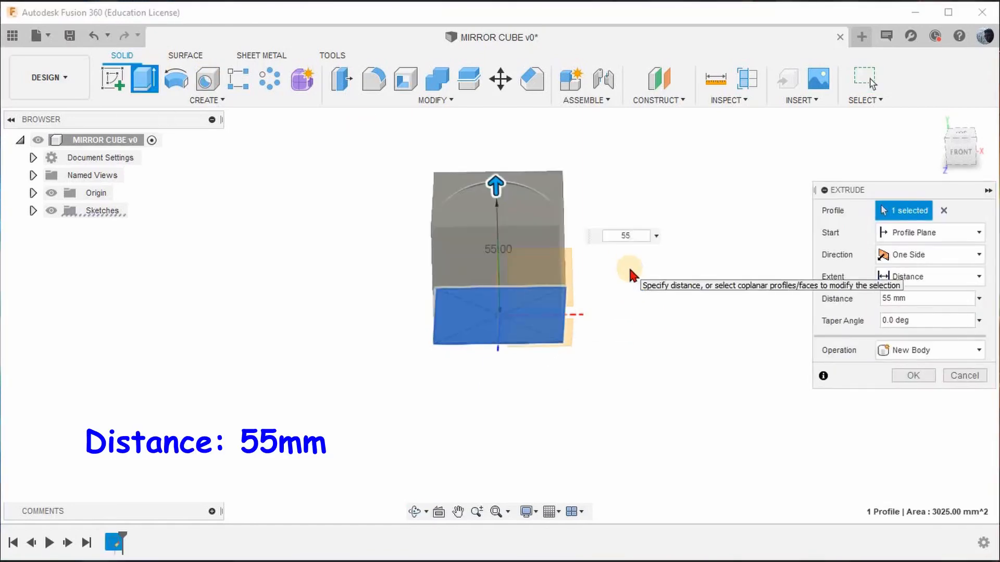
key(Return)
Create a construction plane offset -24.5 mm from the cube's bottom face and make the construction geometry visible.
mouse_move(486, 294)
shift+middle_down()
mouse_move(536, 279)
mouse_move(476, 239)
mouse_move(473, 284)
mouse_move(488, 266)
mouse_move(494, 288)
shift+middle_up()
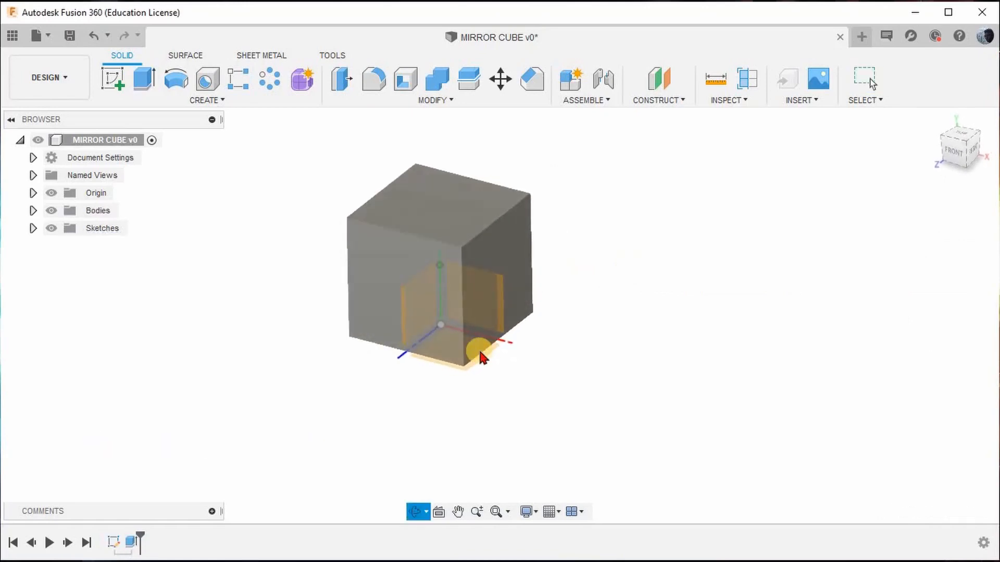
scroll(479, 352, down, 3)
scroll(431, 349, up, 3)
scroll(431, 354, down, 2)
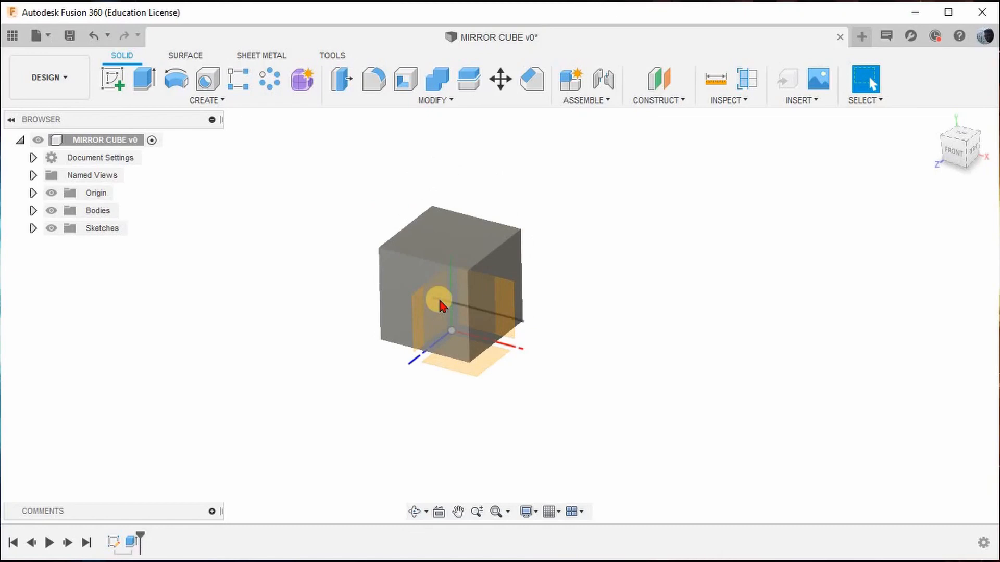
click(659, 79)
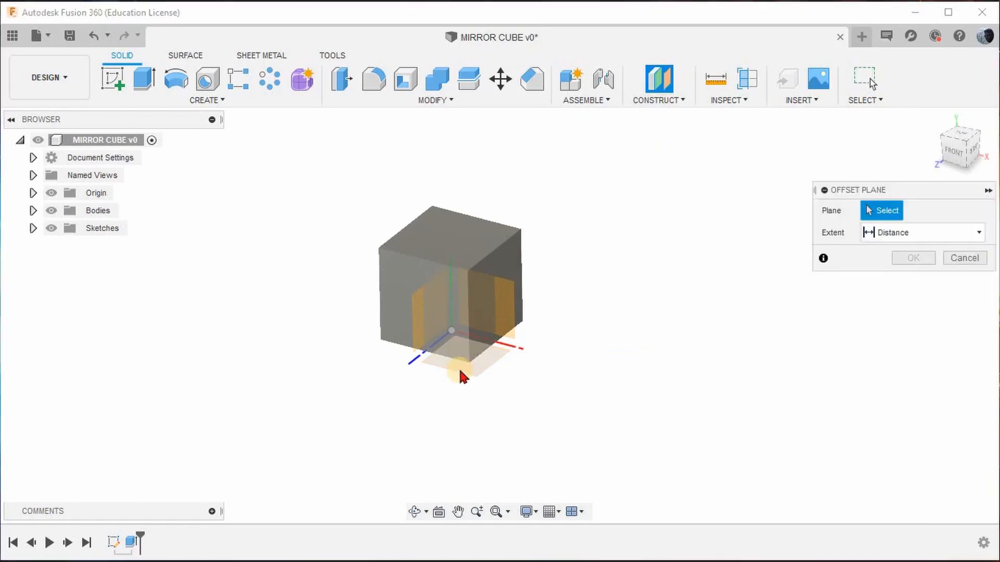
shift+middle_drag(372, 371, 406, 355)
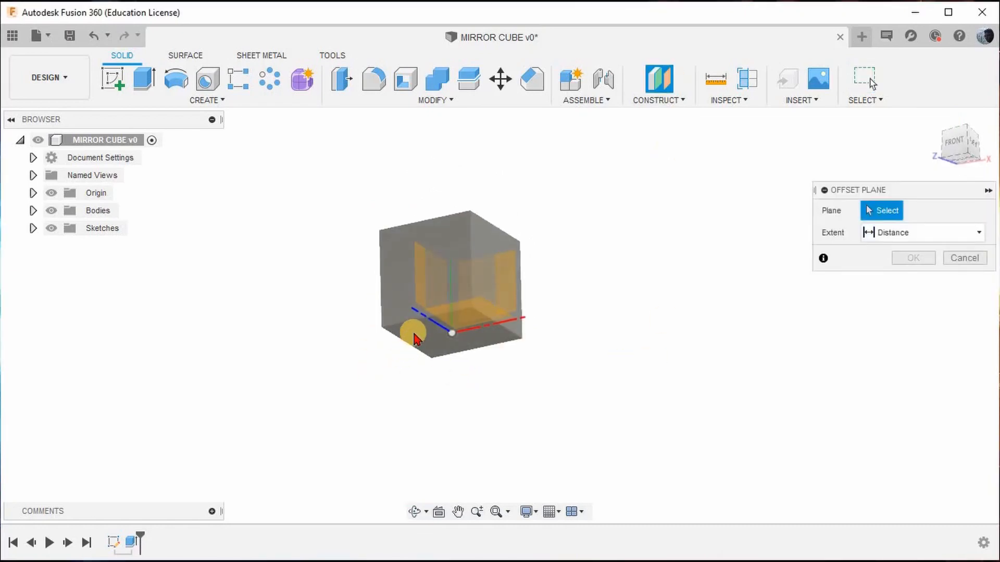
click(413, 337)
shift+middle_drag(621, 294, 538, 342)
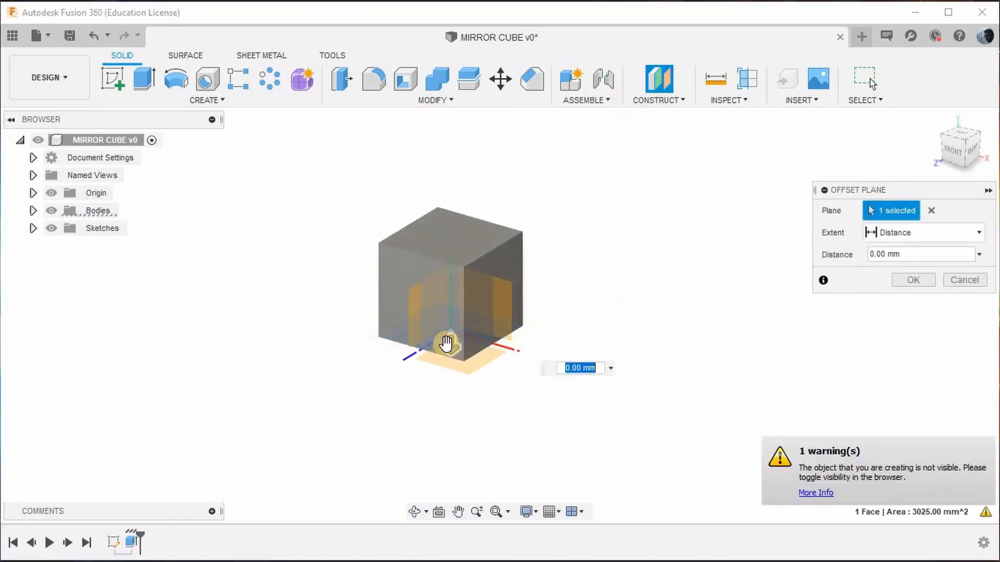
drag(446, 339, 449, 308)
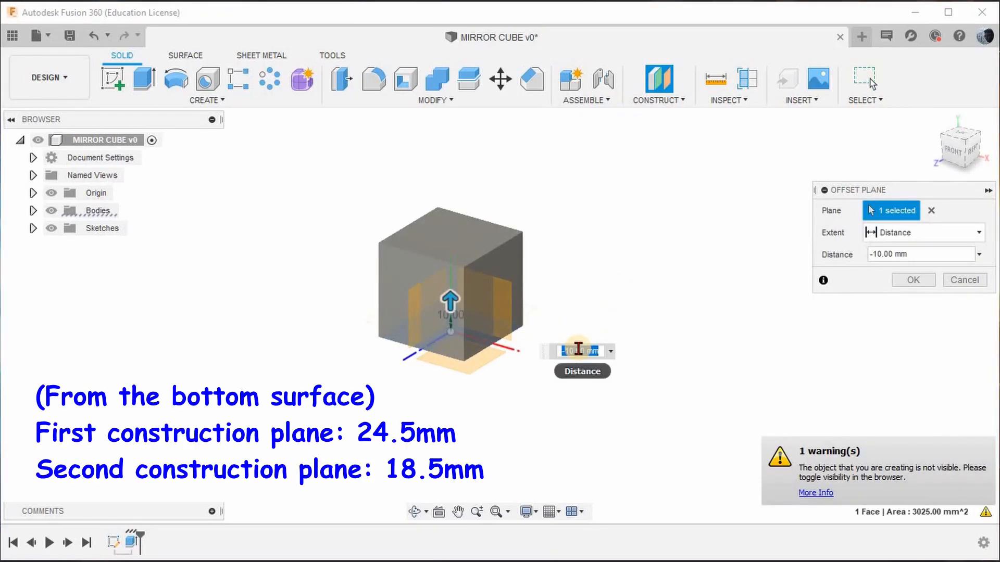
key(BackSpace)
text(-24.5)
key(Return)
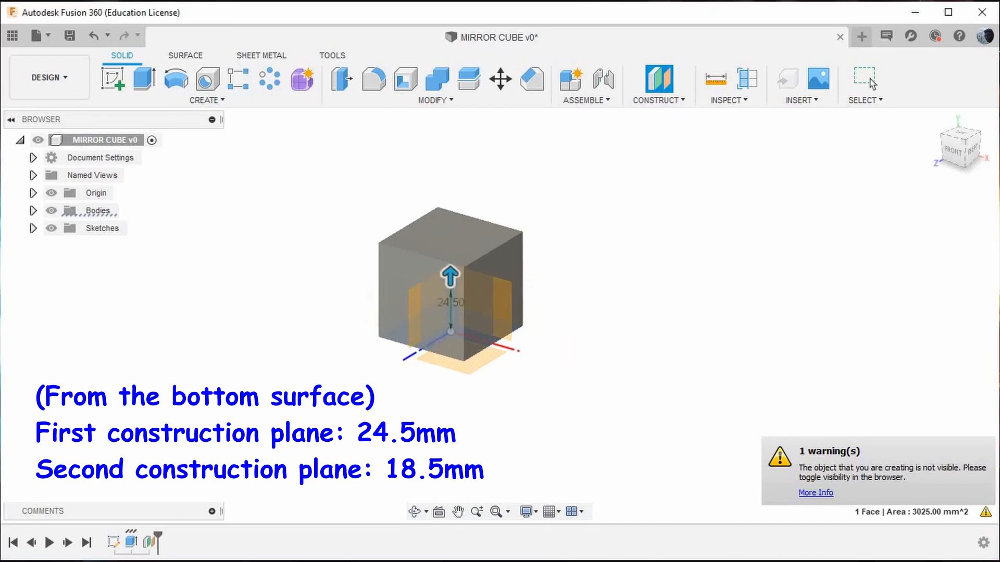
click(51, 245)
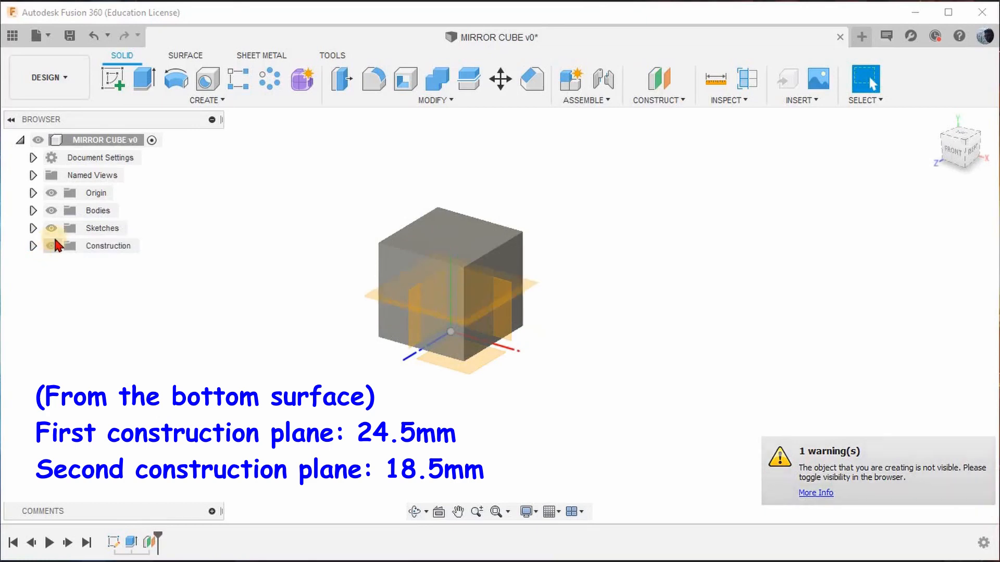
Create a second horizontal construction plane offset -18.5 mm from the first one, above it.
scroll(349, 302, up, 2)
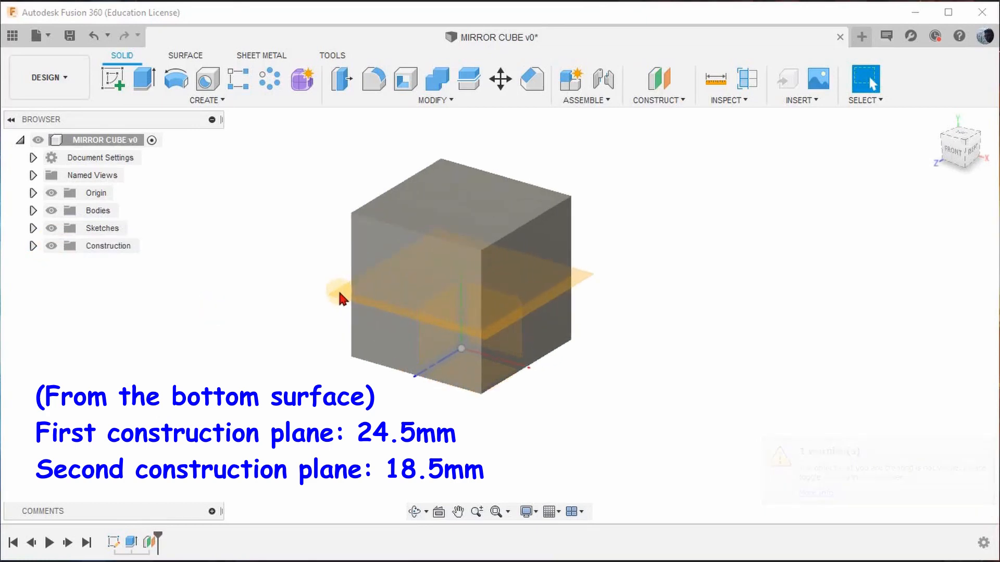
click(661, 78)
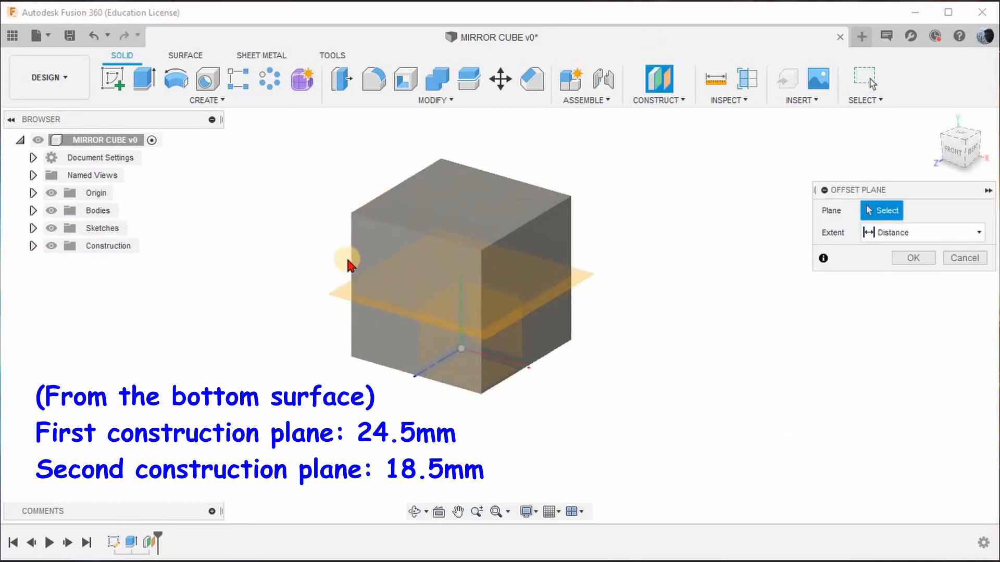
click(342, 289)
drag(342, 296, 348, 263)
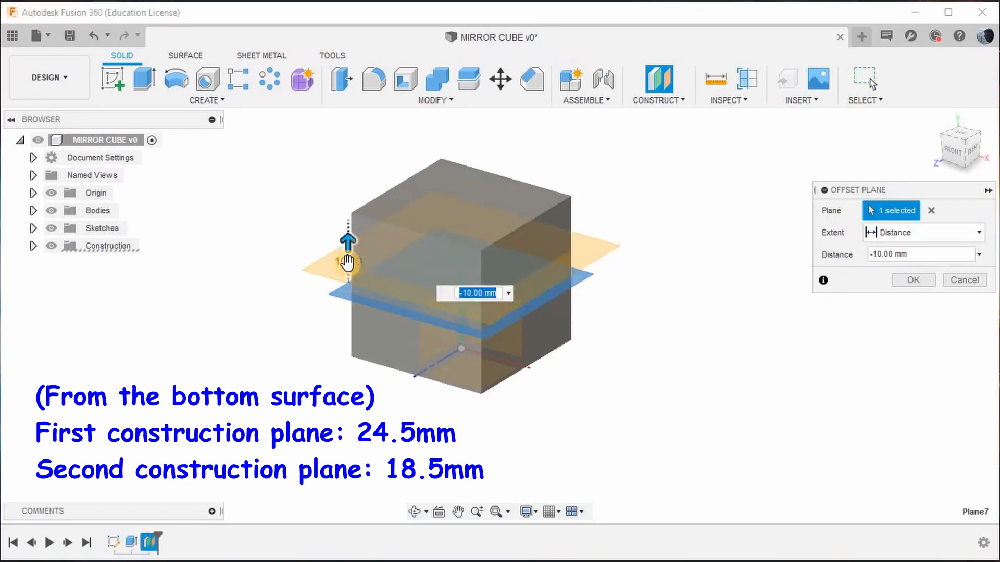
key(BackSpace)
text(-18.5)
key(Return)
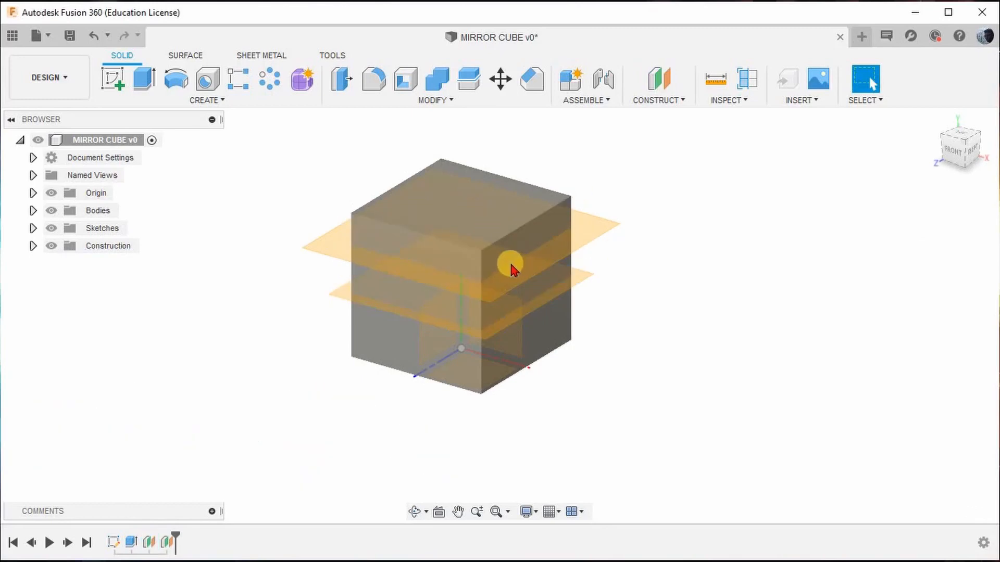
Create a construction plane offset -16 mm inward from the cube's right face.
click(659, 79)
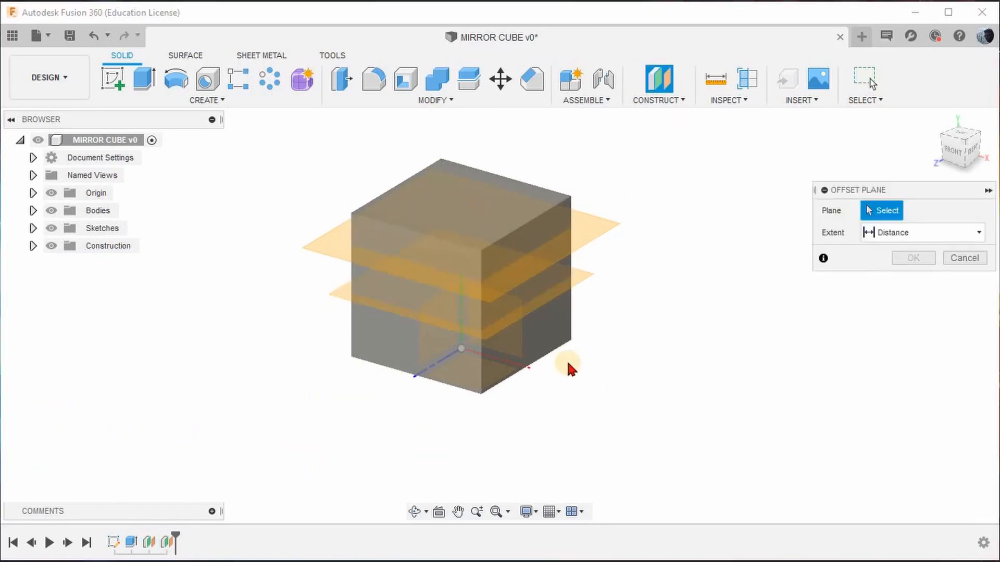
click(551, 316)
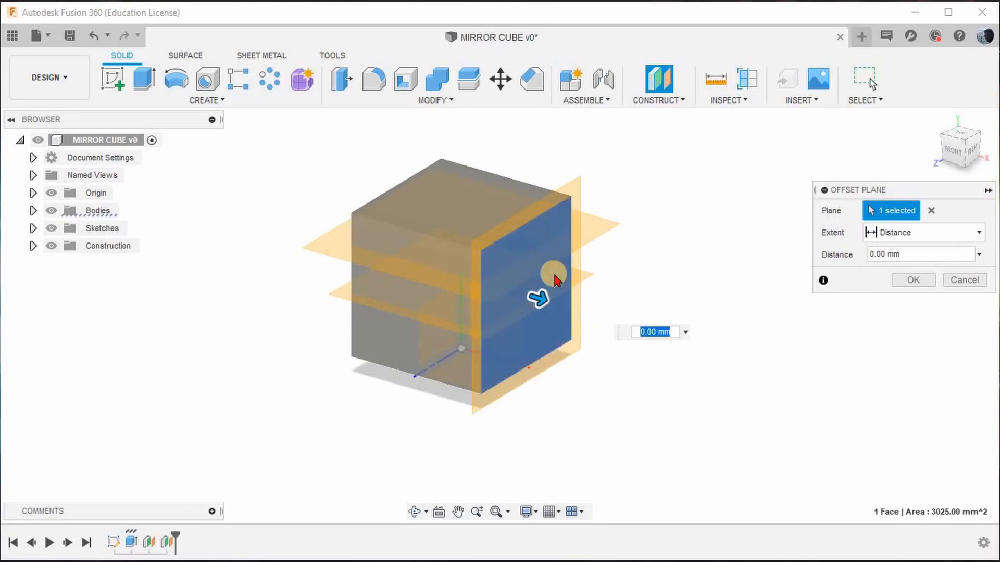
drag(538, 298, 492, 286)
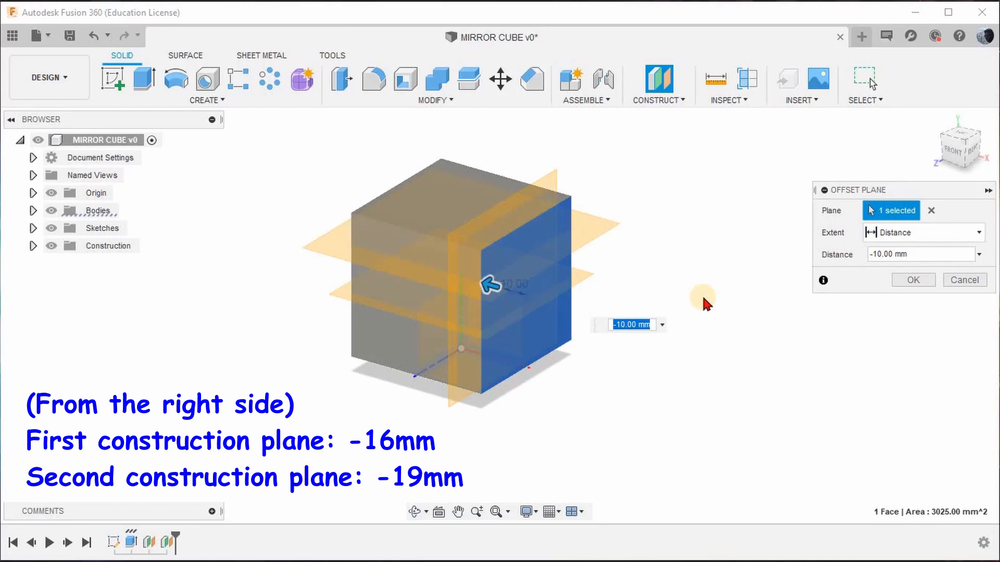
text(16)
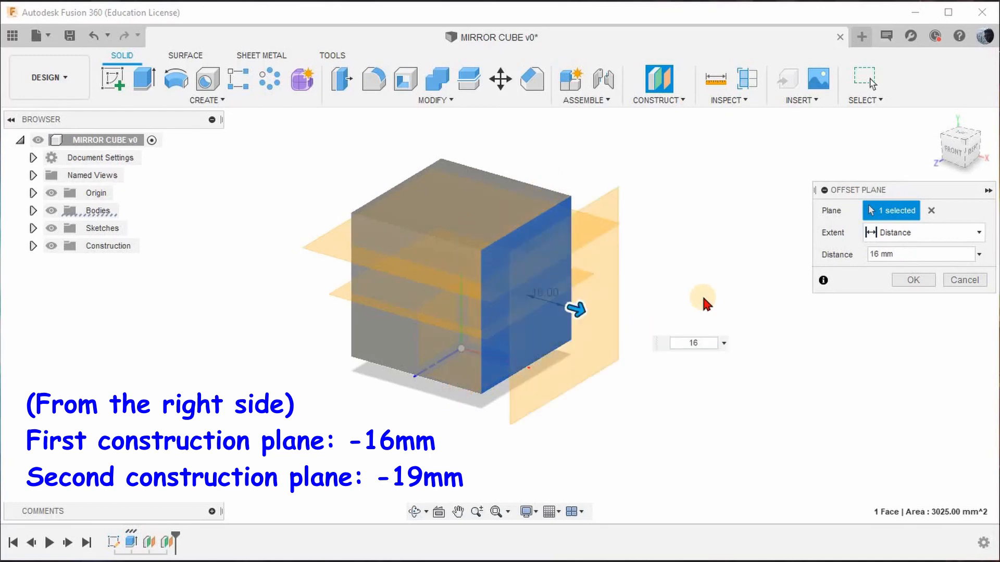
click(688, 341)
text(-)
key(Return)
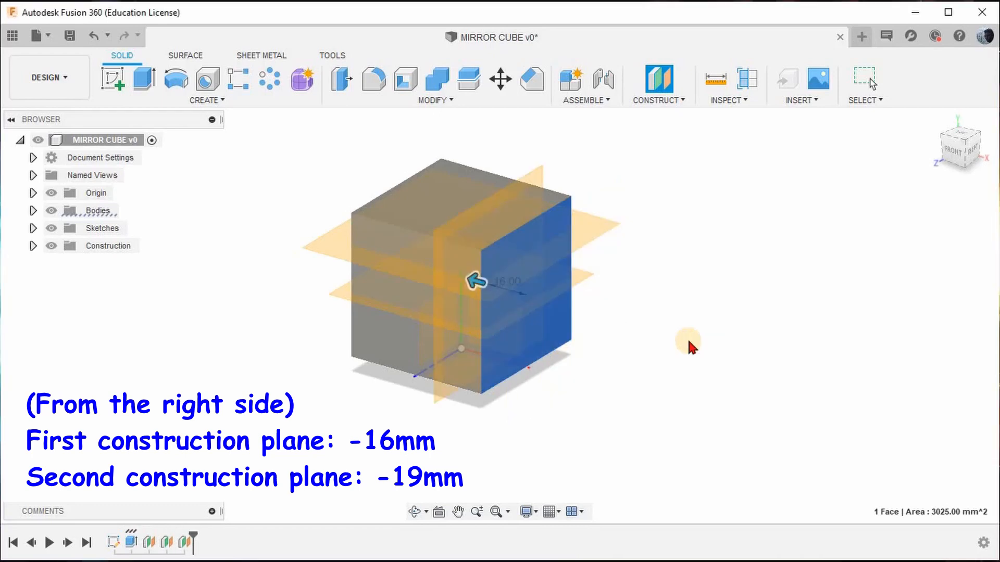
Create another vertical construction plane offset -19 mm from the plane inside the cube's right face.
click(672, 81)
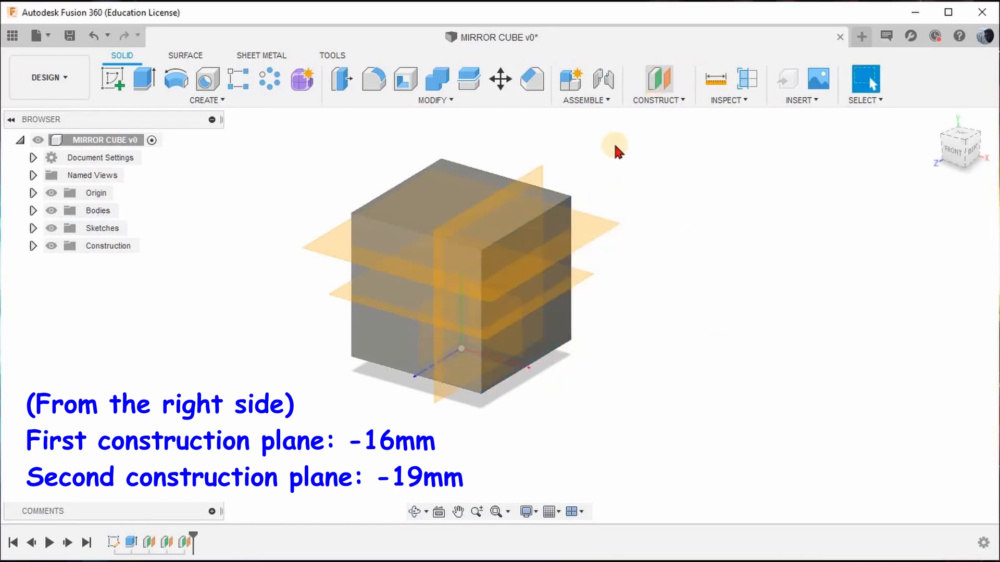
click(537, 177)
drag(536, 167, 492, 158)
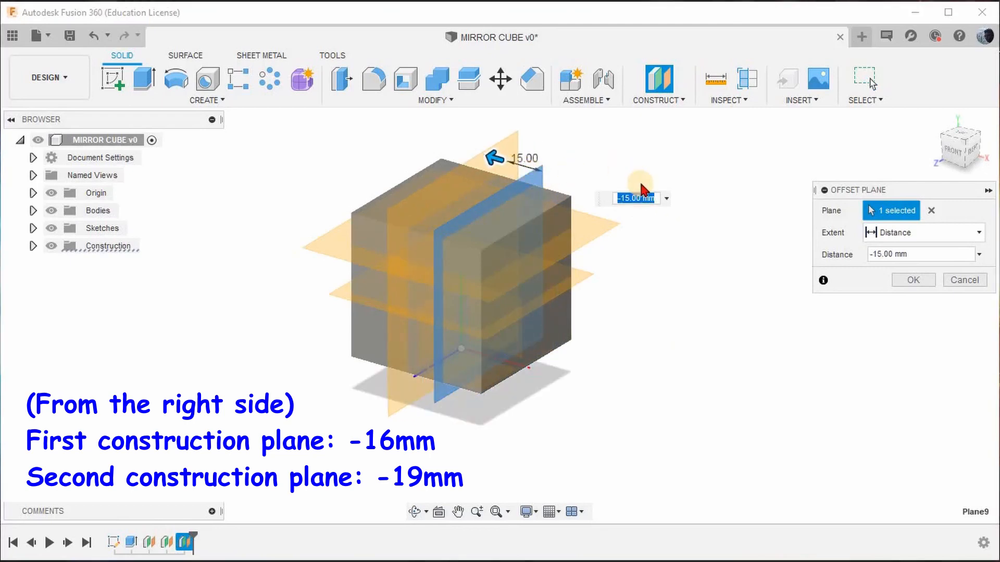
text(-19)
key(Return)
Create a construction plane offset -9 mm inward from the cube's front face.
scroll(610, 196, down, 3)
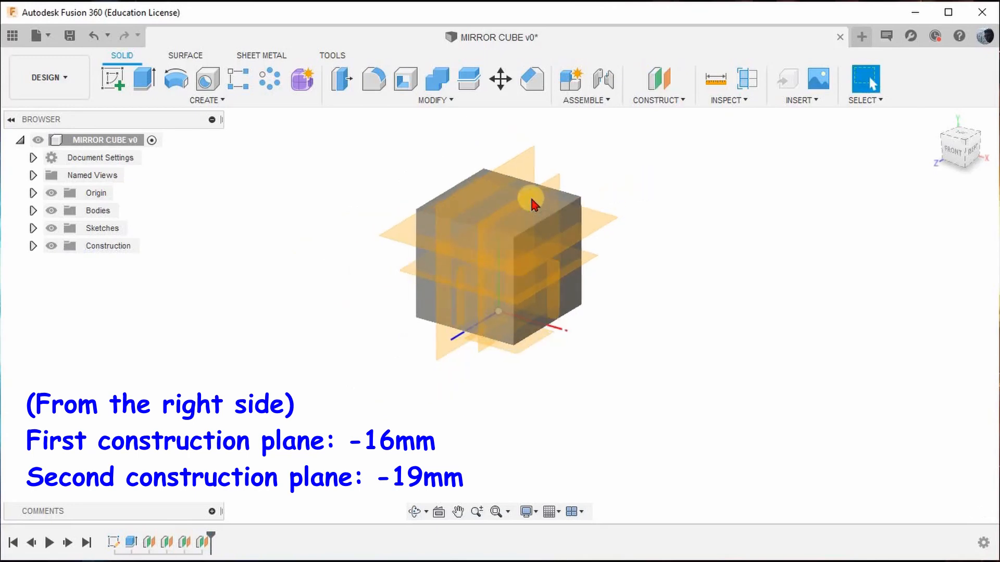
scroll(530, 197, up, 3)
mouse_move(661, 209)
shift+middle_down()
mouse_move(663, 183)
mouse_move(683, 208)
mouse_move(669, 217)
mouse_move(656, 203)
mouse_move(661, 219)
shift+middle_up()
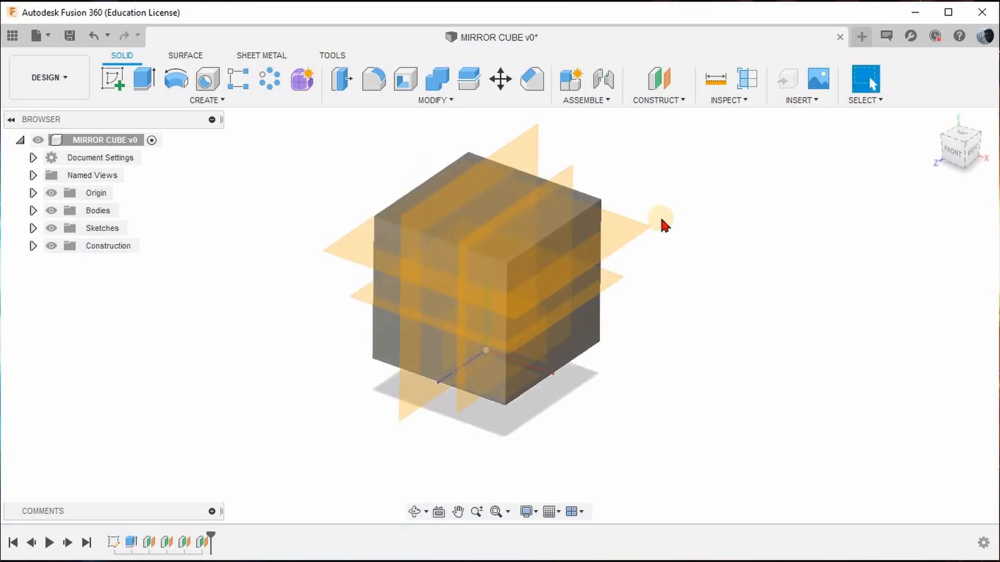
click(662, 85)
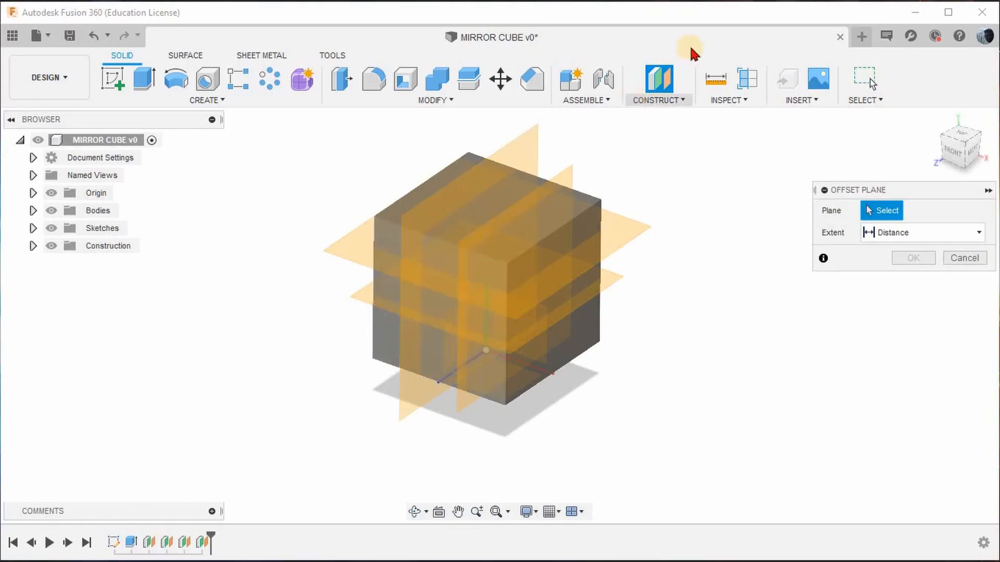
click(387, 233)
drag(436, 333, 448, 304)
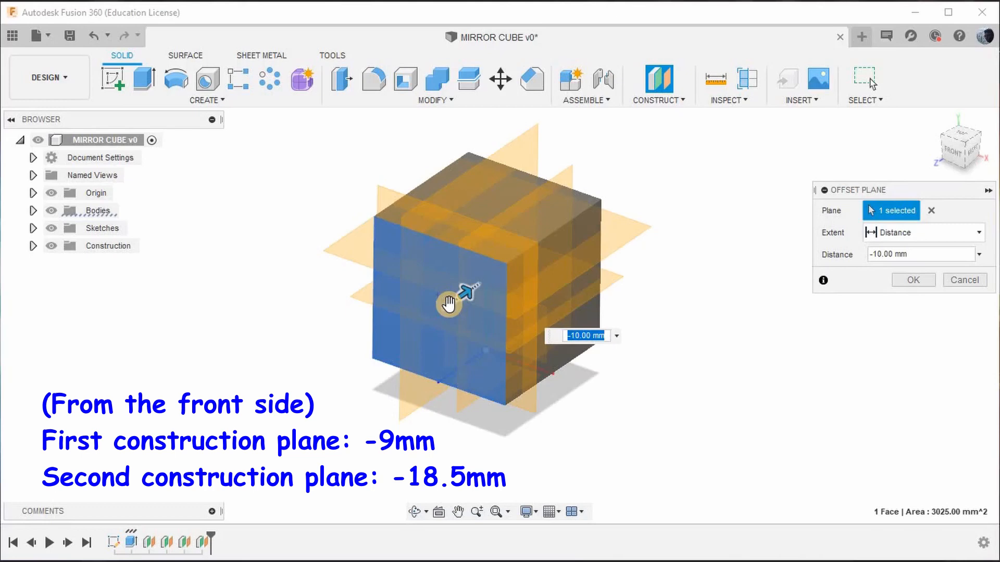
text(-9)
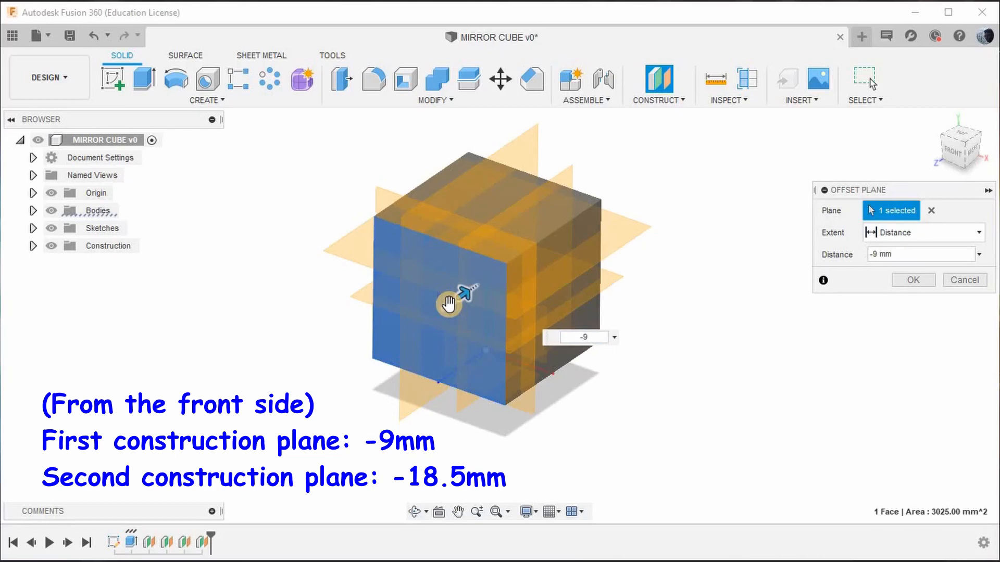
key(Return)
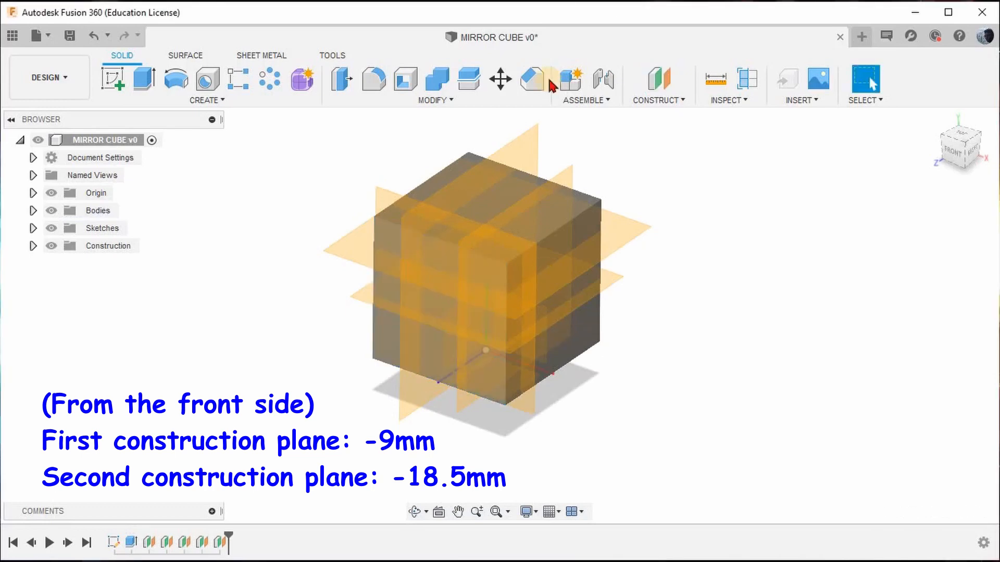
Create a construction plane offset -18.5 mm from the plane just inside the cube's front face.
click(659, 79)
click(396, 196)
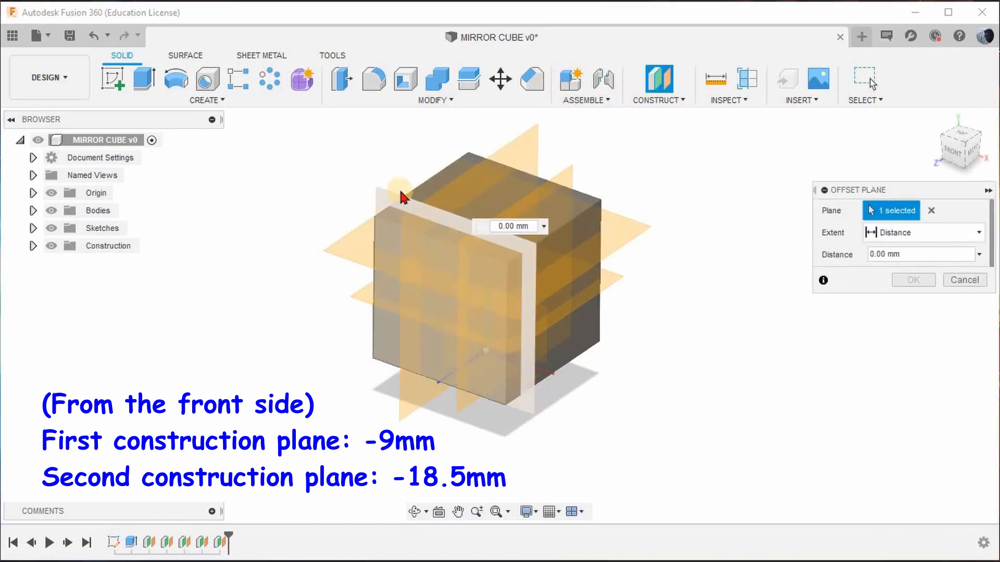
drag(386, 190, 402, 187)
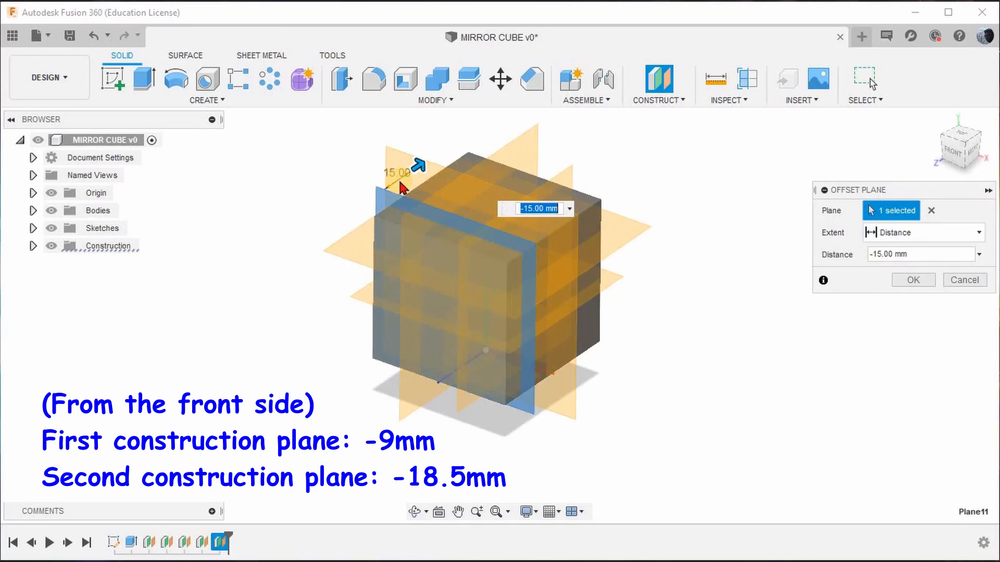
key(BackSpace)
text(-18.5)
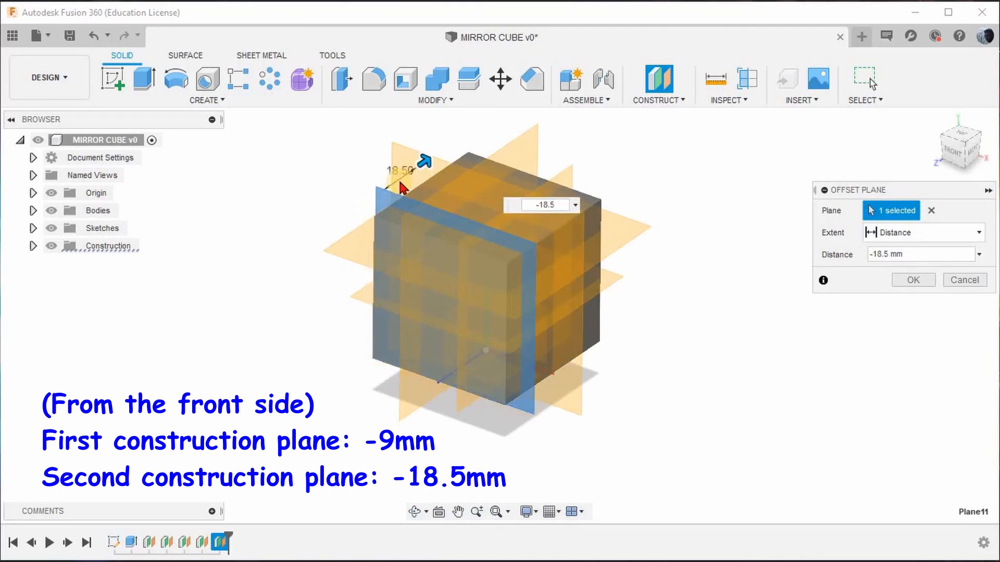
key(Return)
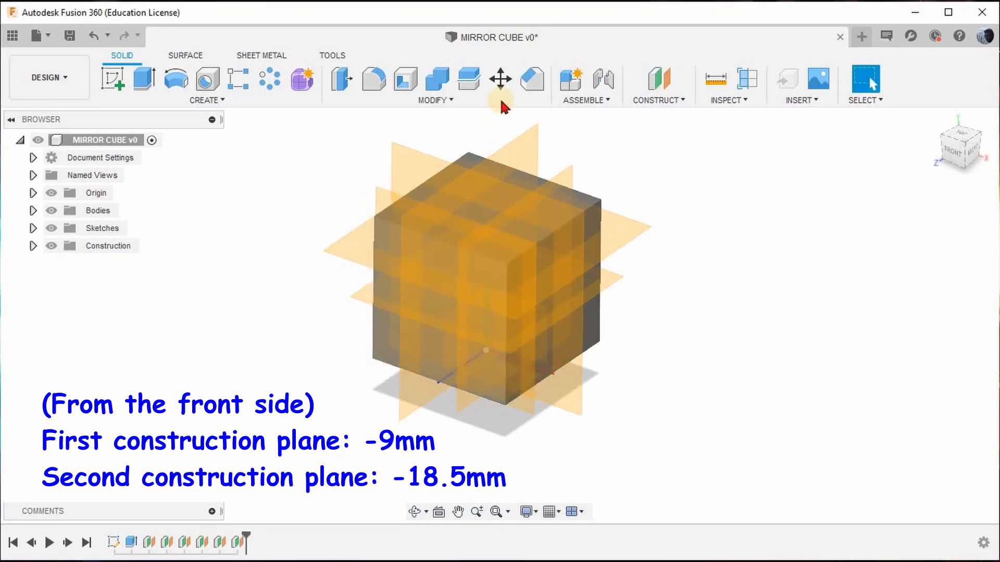
Measure the distance from the rearmost front-side construction plane to the top edge of the cube's back face.
shift+middle_drag(674, 181, 658, 128)
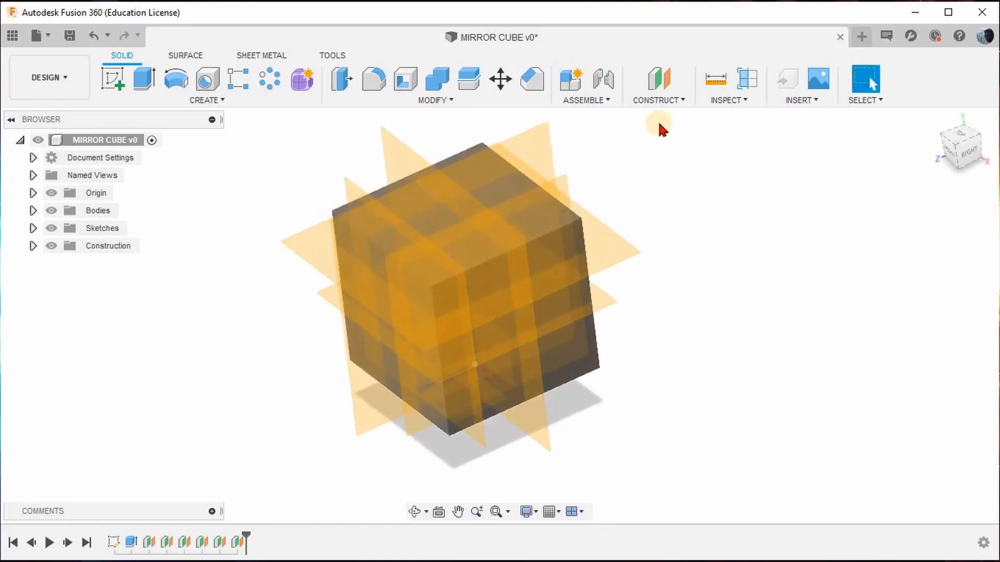
click(715, 82)
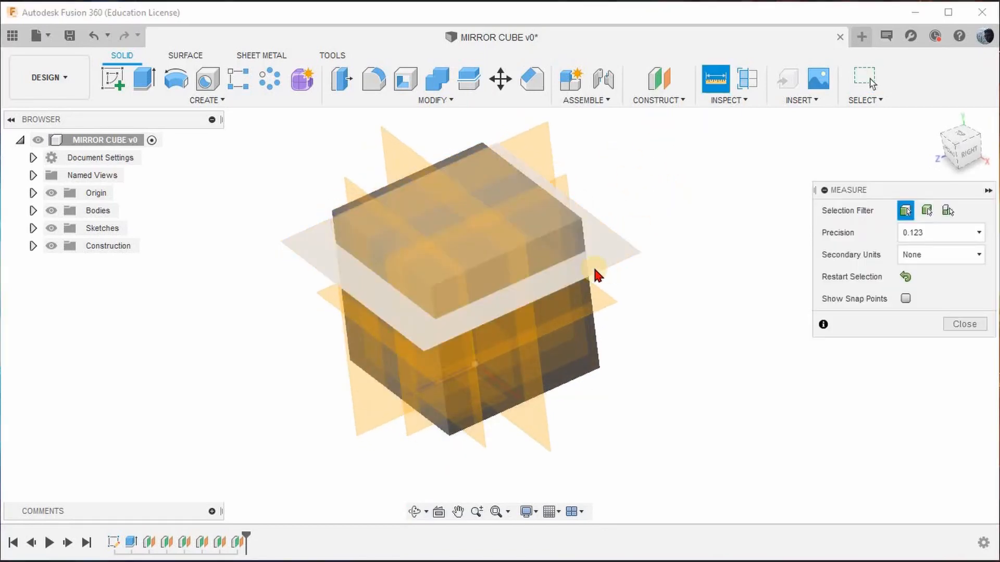
scroll(593, 264, up, 2)
click(488, 235)
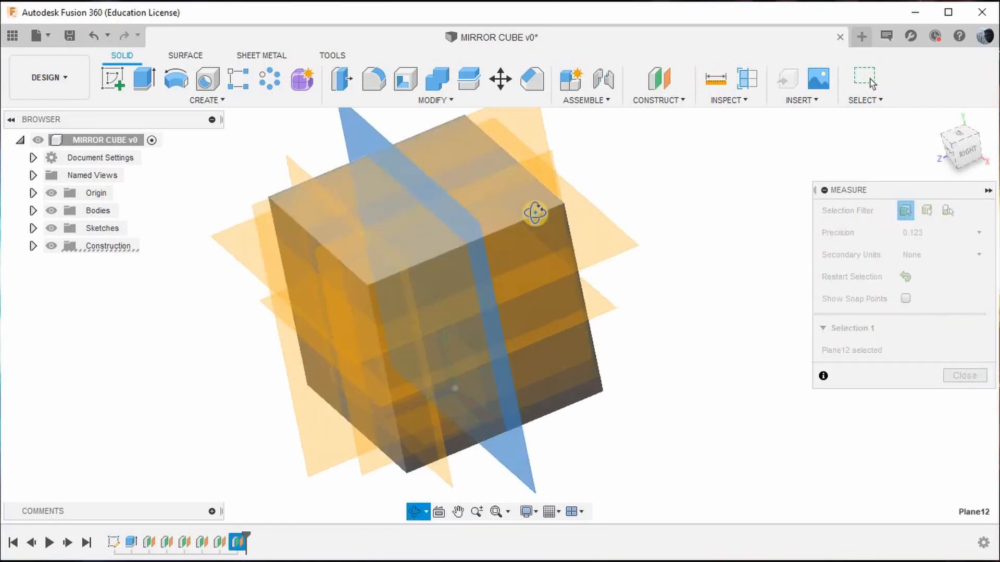
click(561, 212)
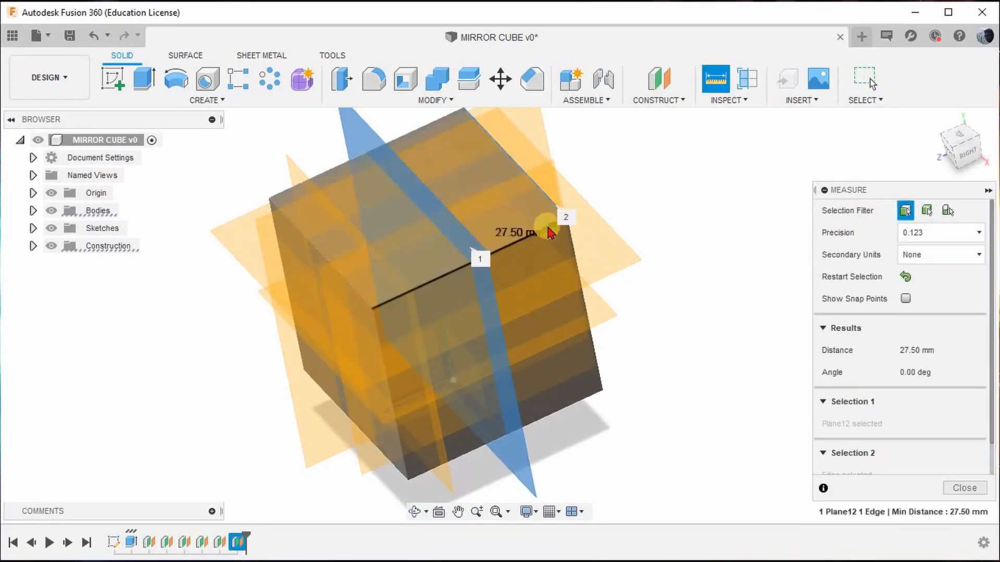
click(965, 488)
Hide all six construction planes, Plane7 through Plane12, and the origin.
scroll(677, 344, down, 3)
shift+middle_drag(672, 357, 695, 335)
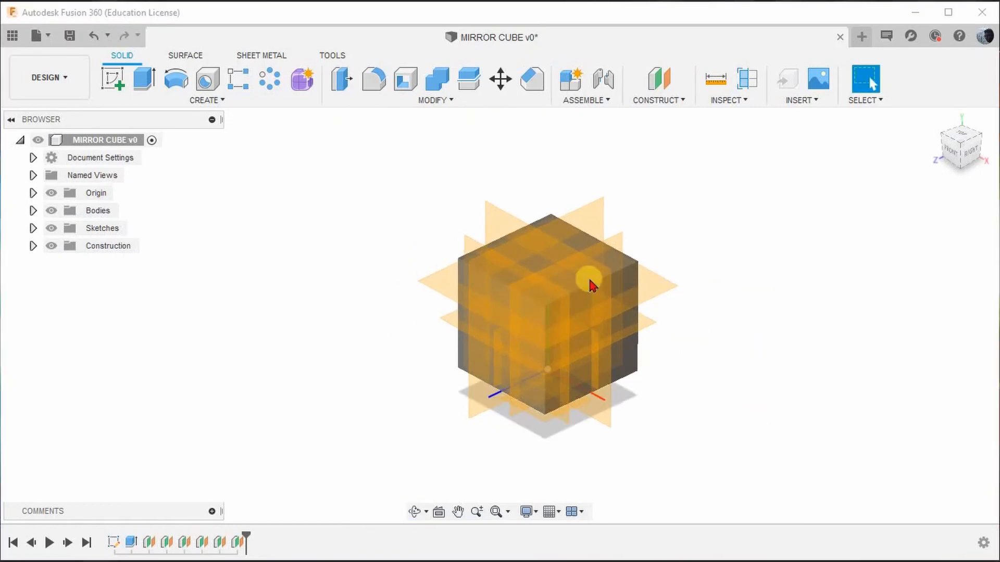
click(33, 246)
click(62, 266)
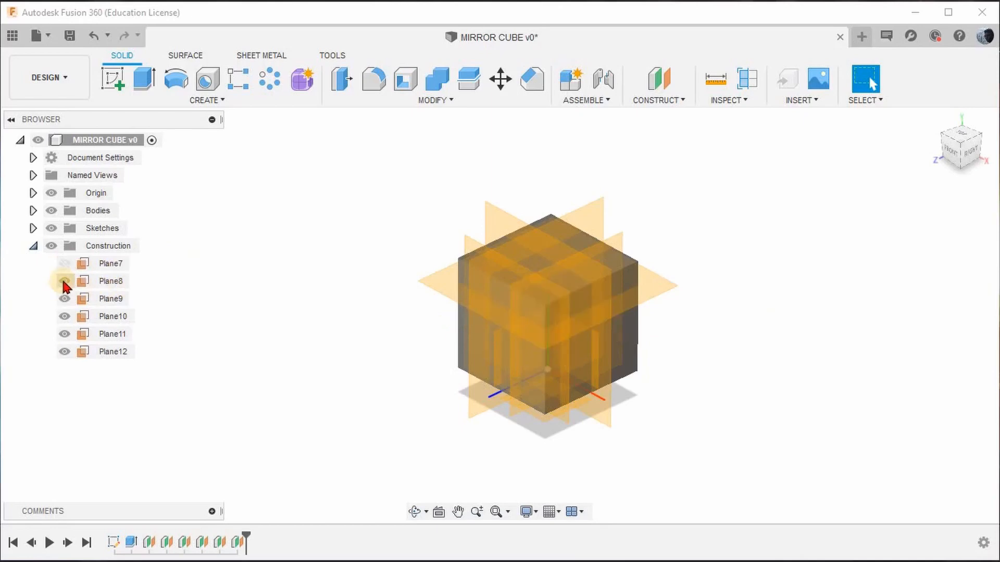
click(63, 282)
click(63, 299)
click(63, 317)
click(65, 335)
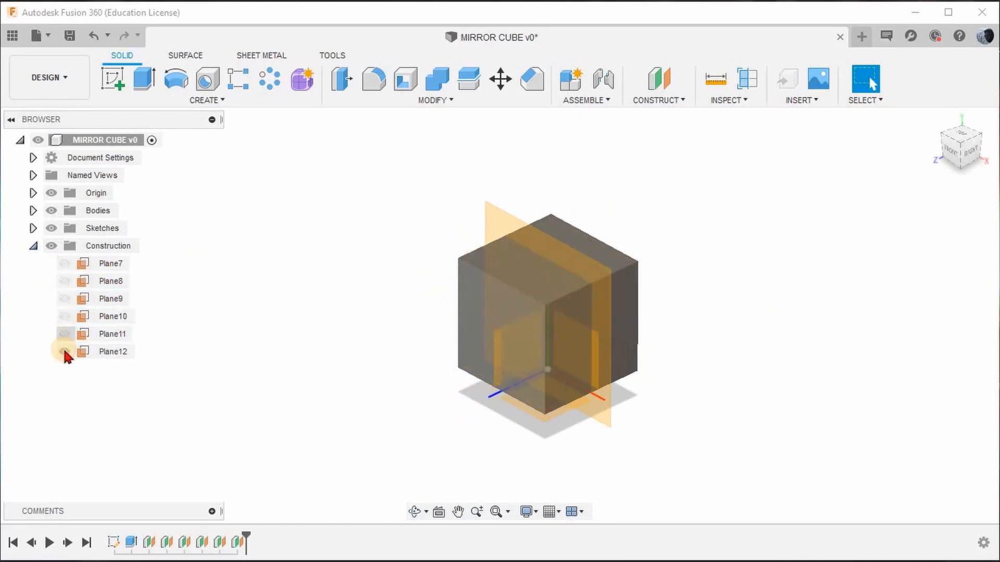
click(63, 352)
click(51, 193)
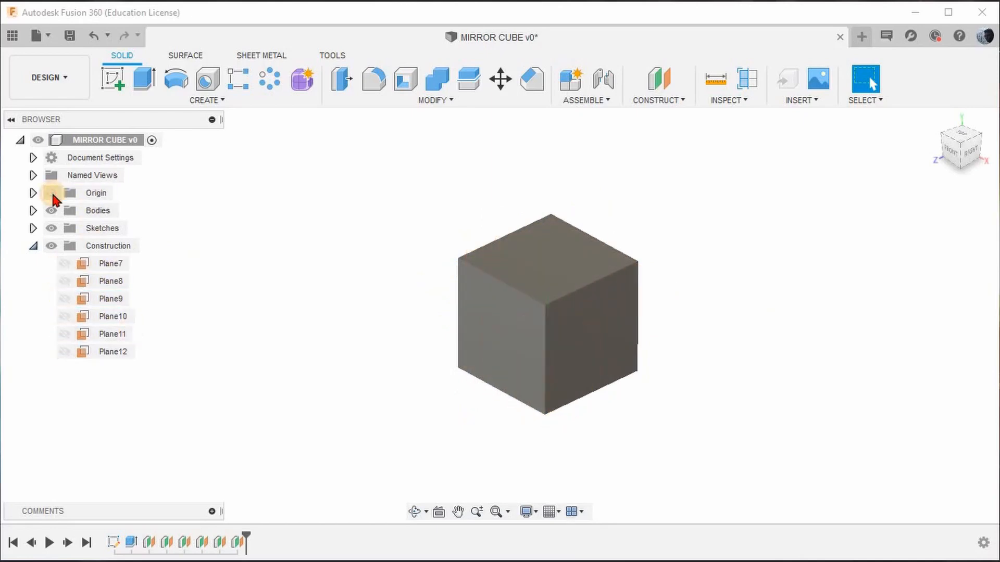
Split the cube body with the horizontal planes Plane7 and Plane8 as splitting tools, and hide both planes again.
click(65, 259)
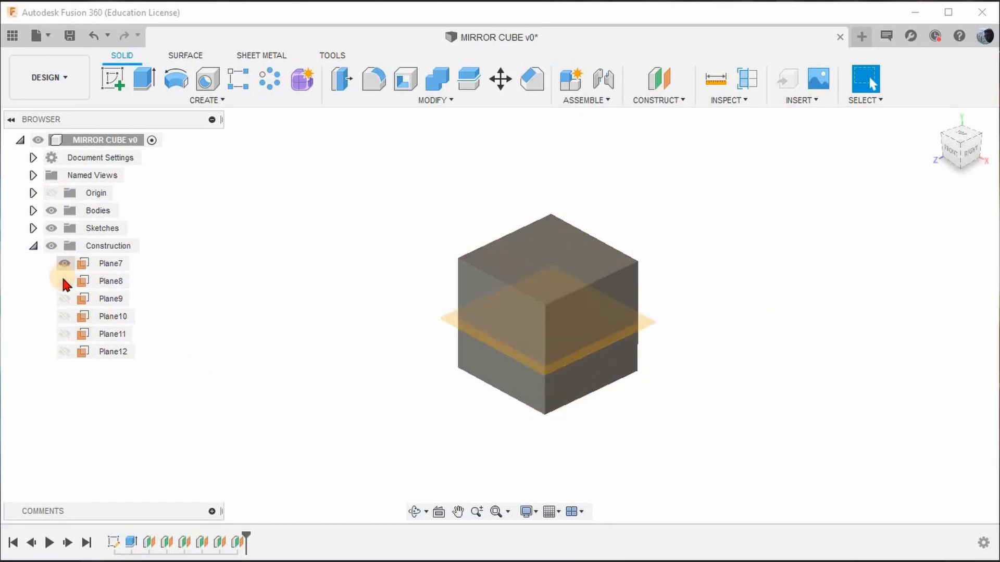
click(63, 280)
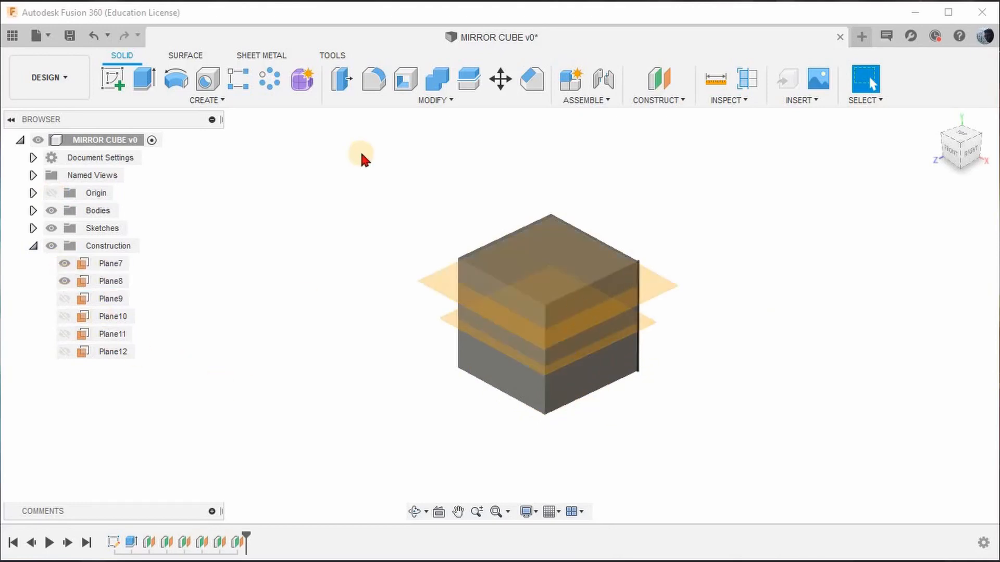
click(471, 81)
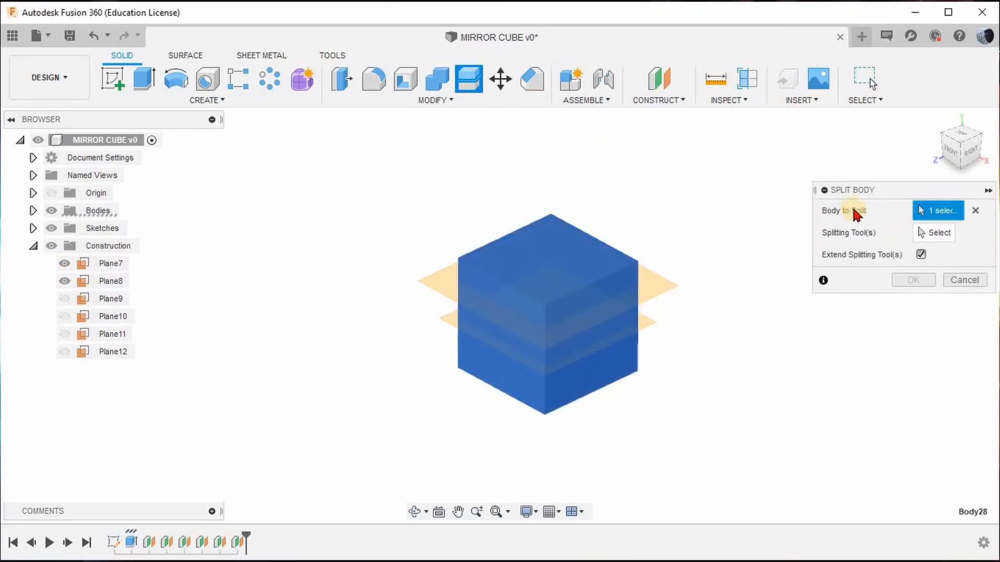
click(662, 295)
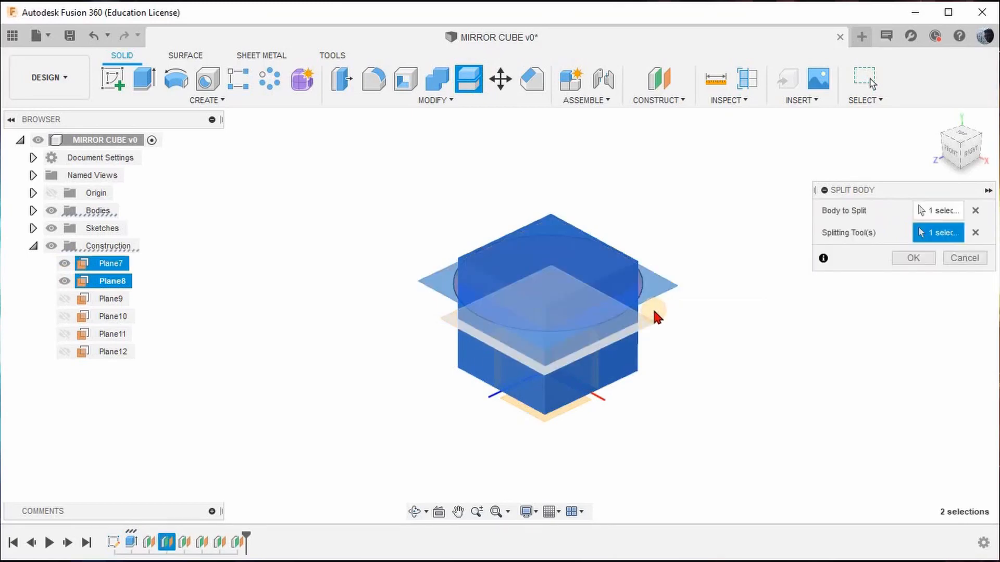
click(654, 312)
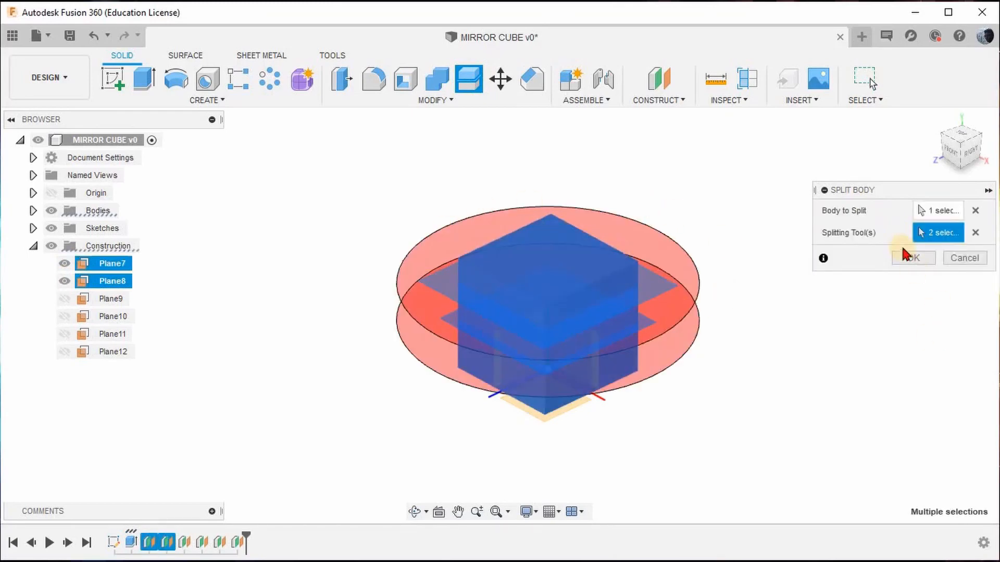
click(904, 259)
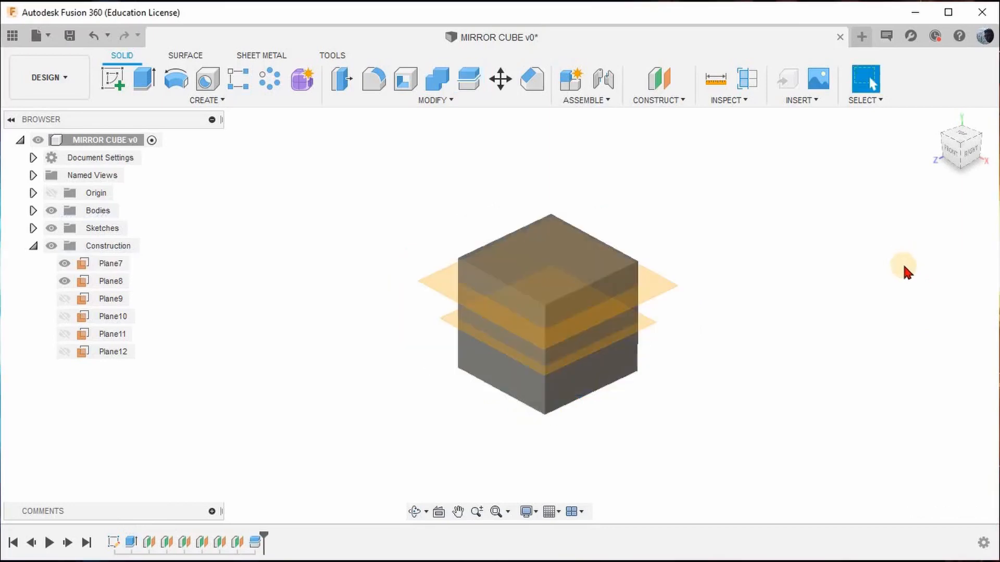
click(63, 264)
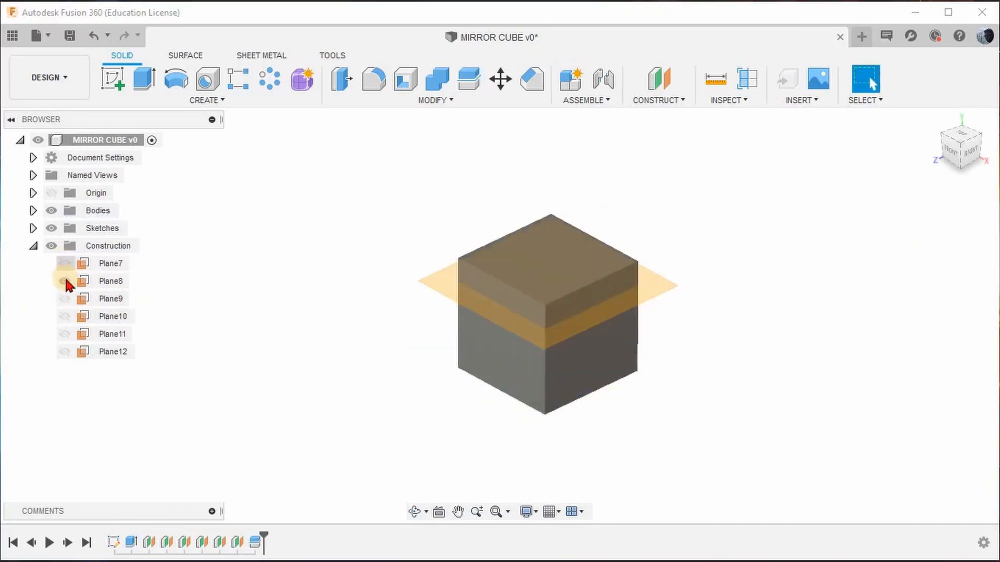
click(64, 280)
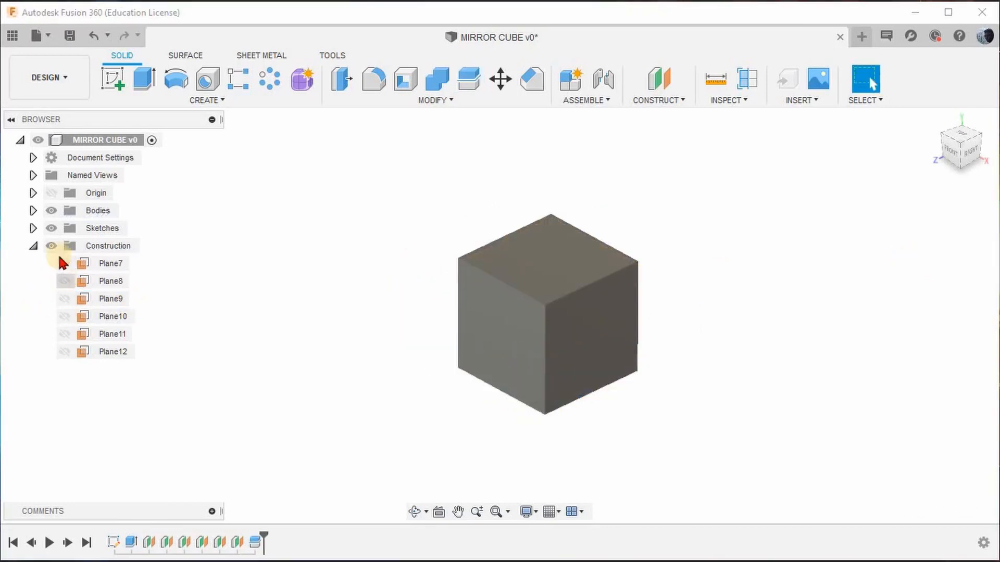
Expand the list of bodies and highlight Body28, Body29 and Body30 in turn to check the split pieces.
click(33, 211)
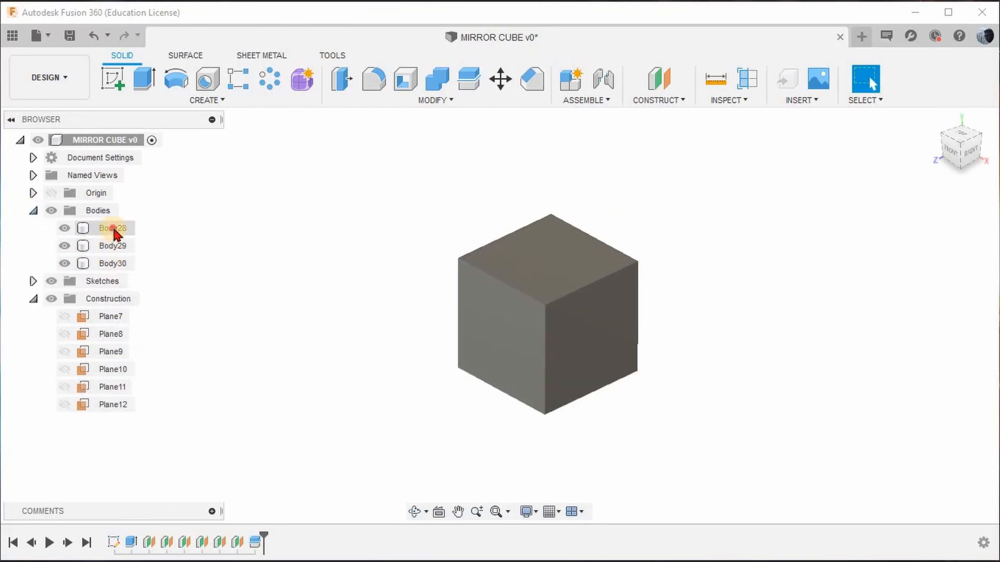
click(111, 229)
click(115, 248)
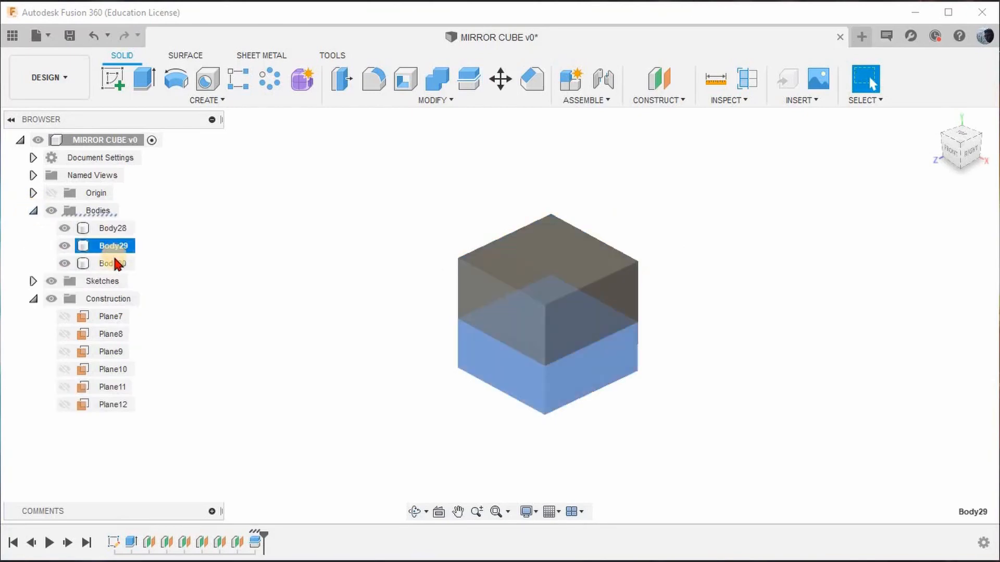
click(113, 263)
click(326, 261)
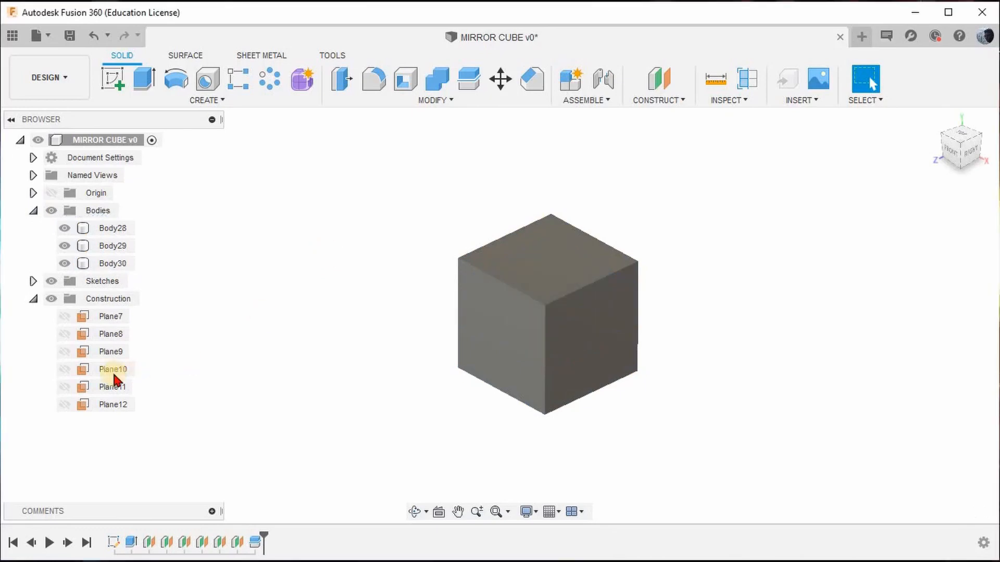
Show Plane9 and Plane10 and split all three horizontal layers of the cube with both planes.
click(65, 352)
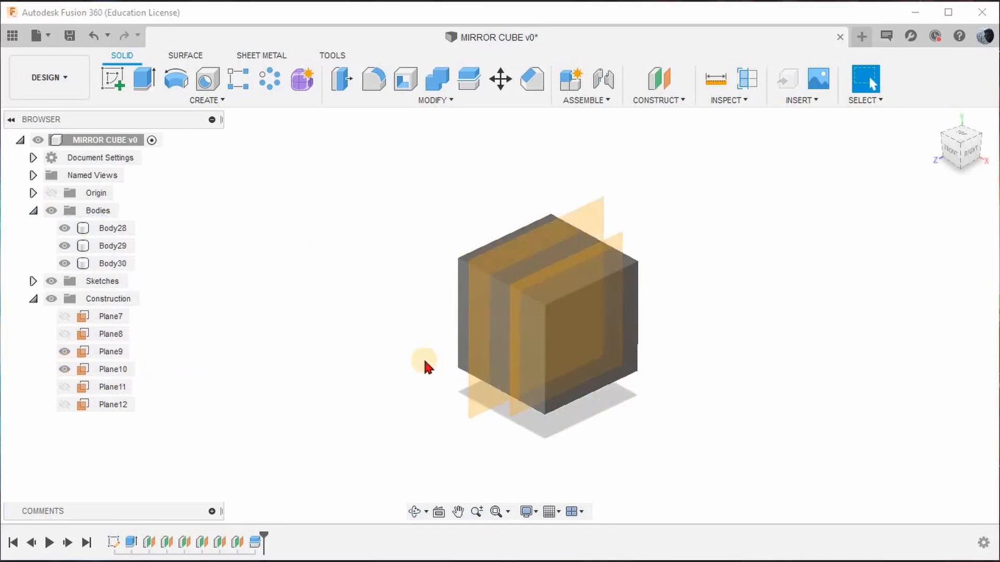
click(468, 79)
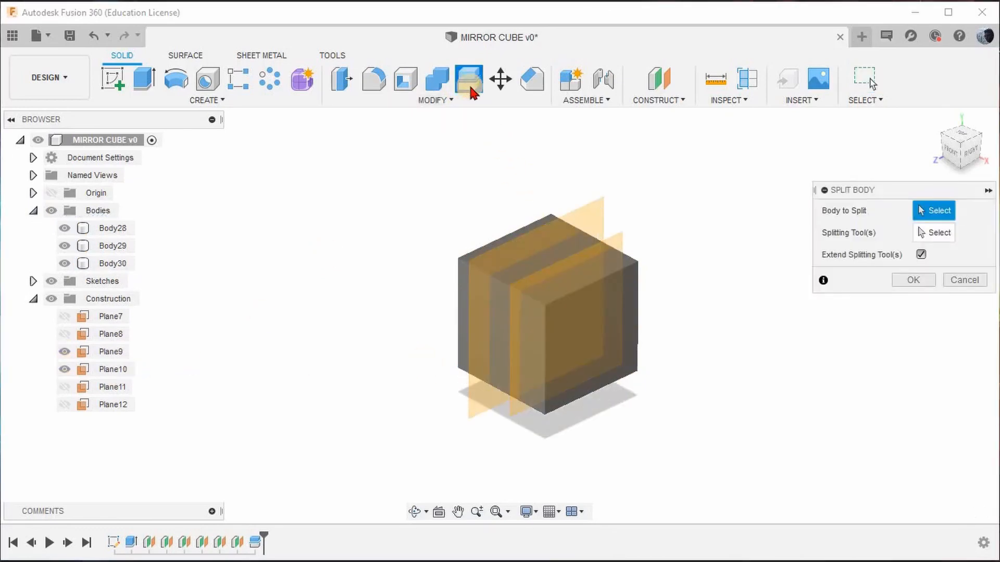
click(520, 229)
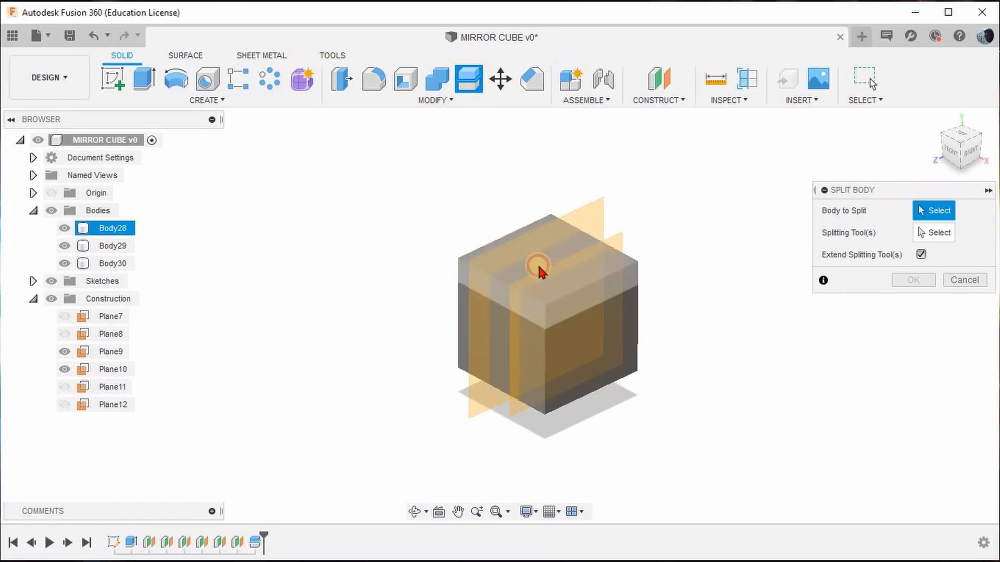
click(593, 336)
click(597, 354)
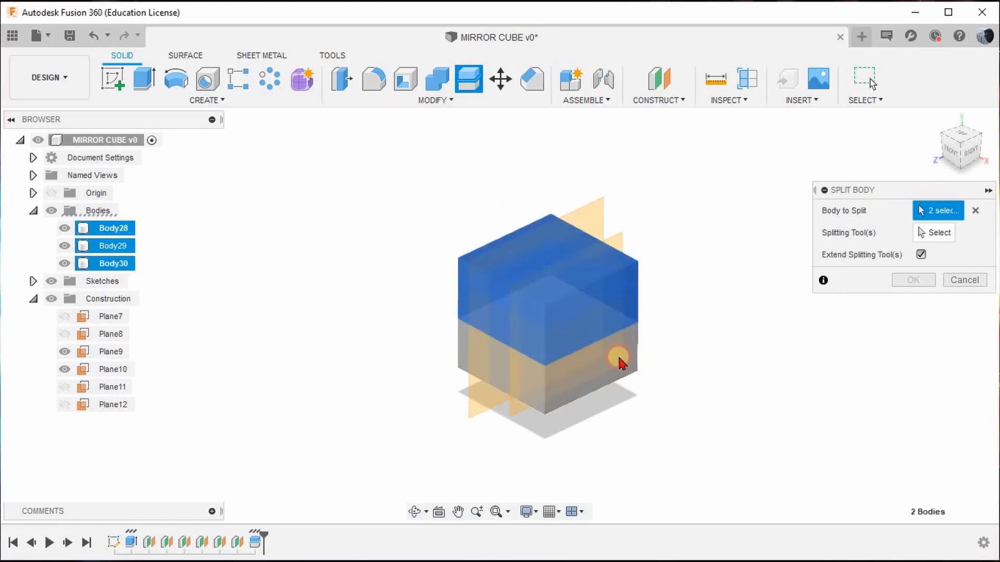
click(929, 233)
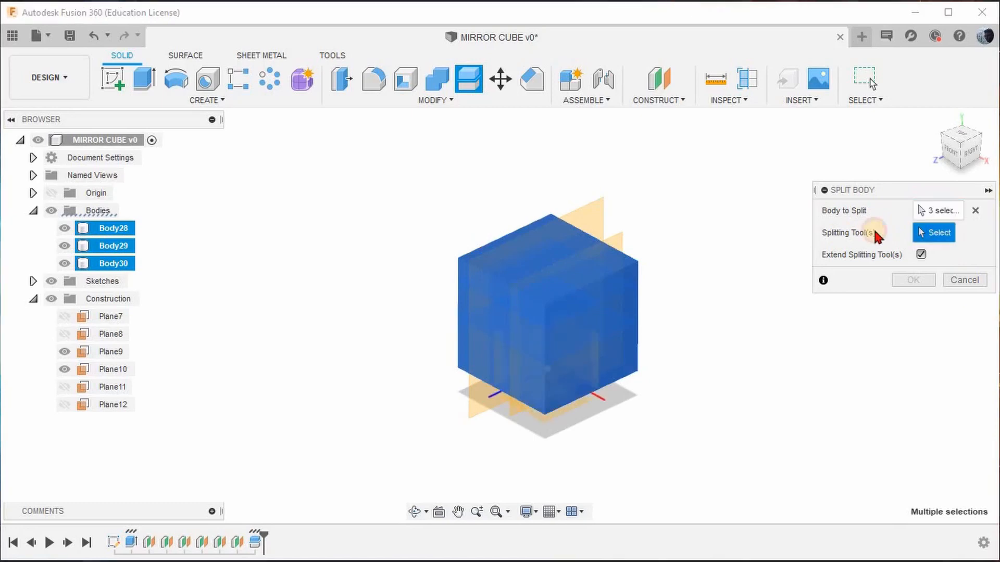
click(584, 204)
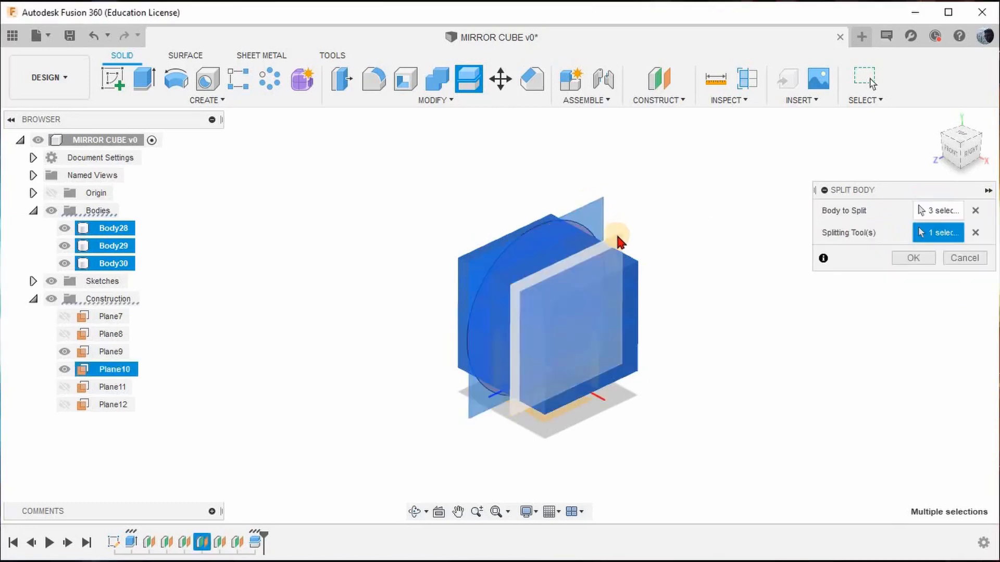
click(896, 256)
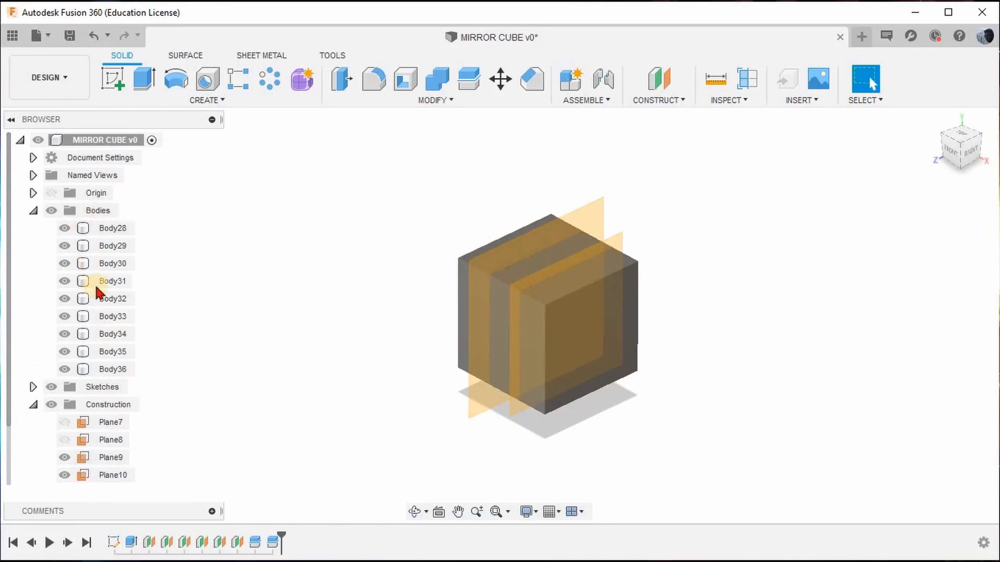
Hide Plane9 and Plane10.
click(69, 458)
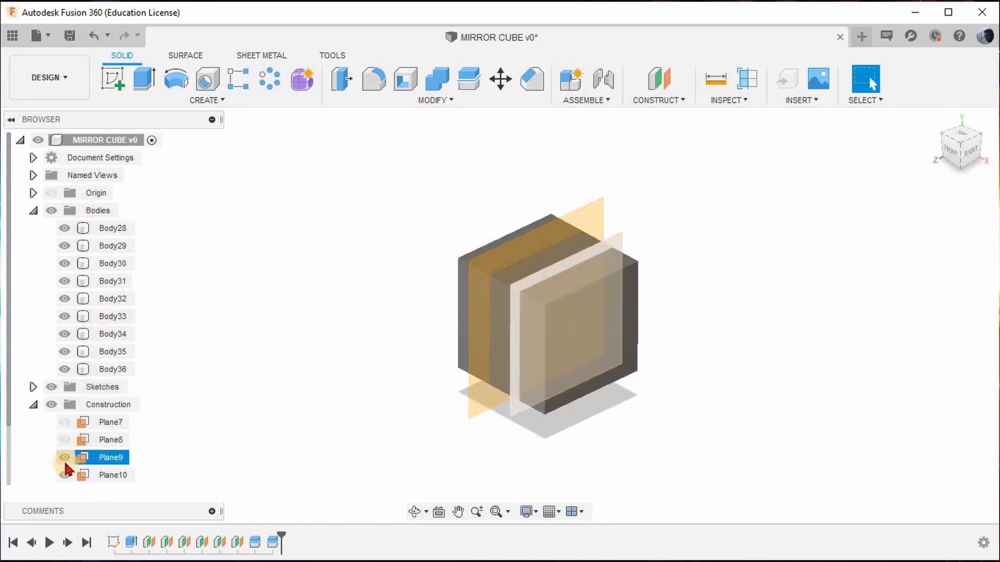
scroll(65, 457, down, 2)
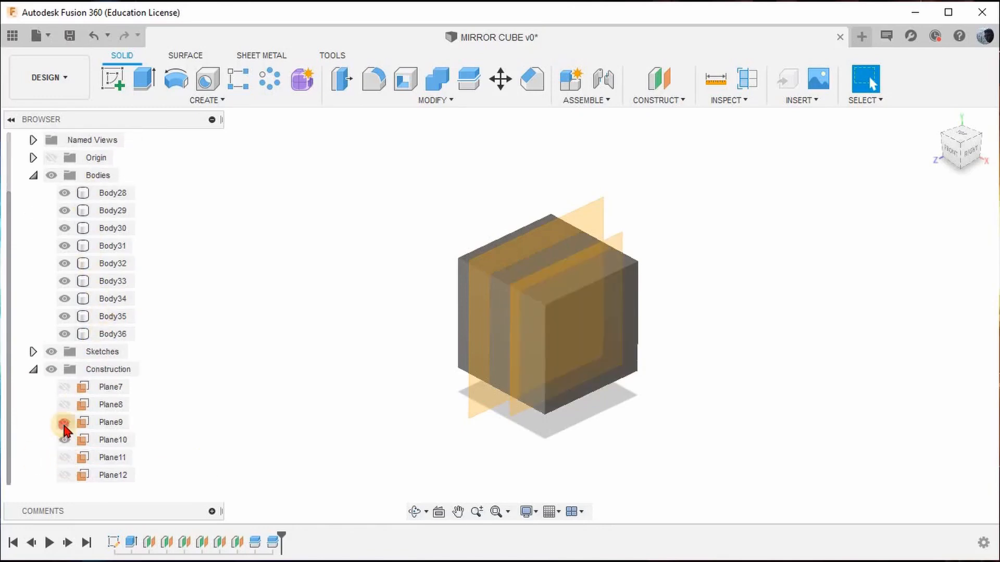
click(64, 423)
click(64, 440)
Show Plane11 and Plane12 and split all nine bodies of the cube with both planes as splitting tools.
click(64, 457)
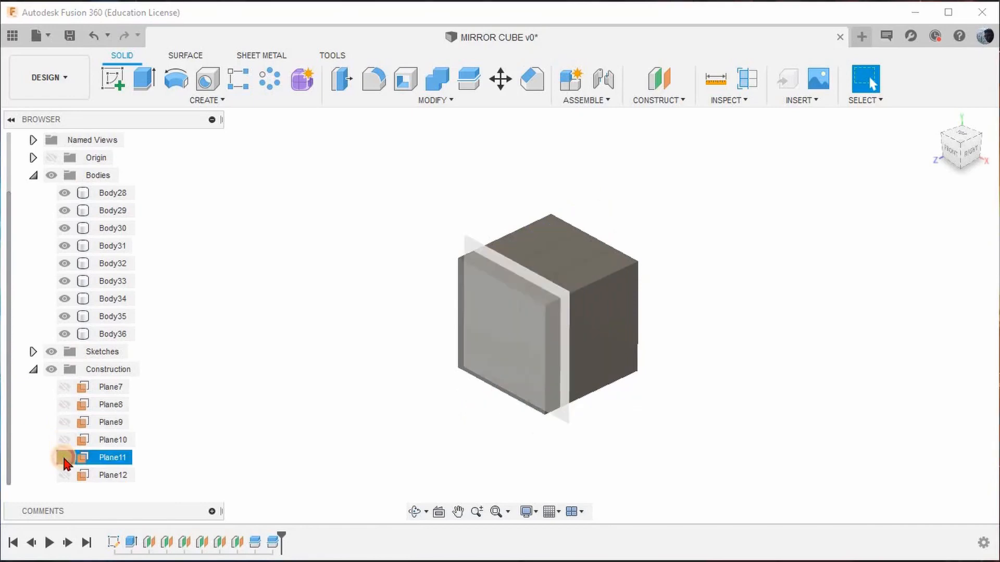
click(64, 475)
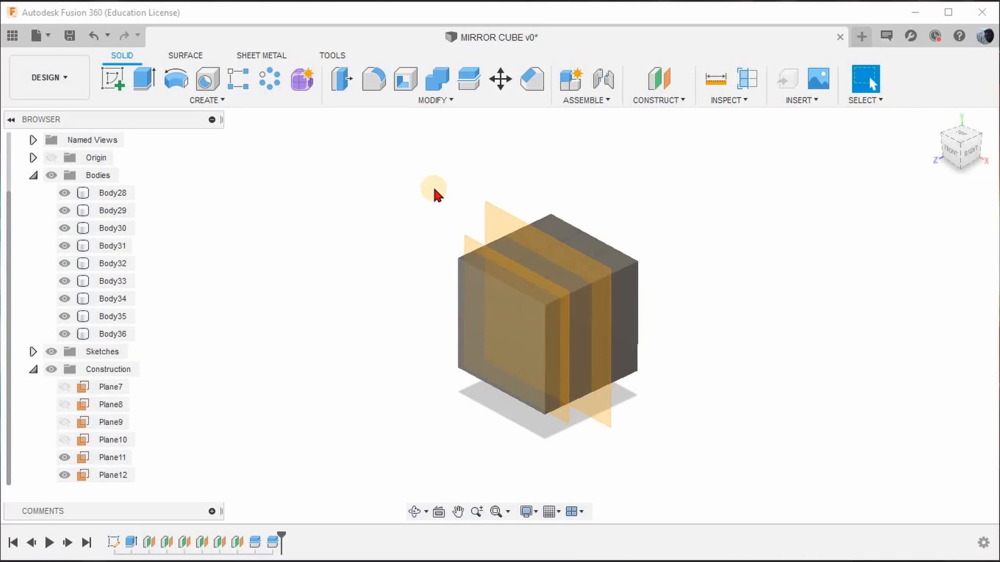
click(469, 82)
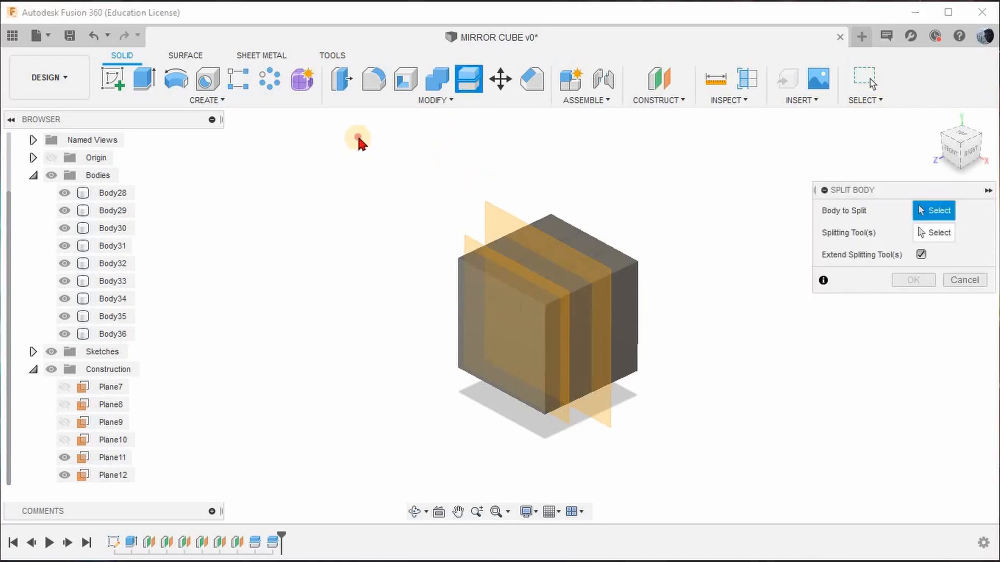
drag(358, 138, 740, 439)
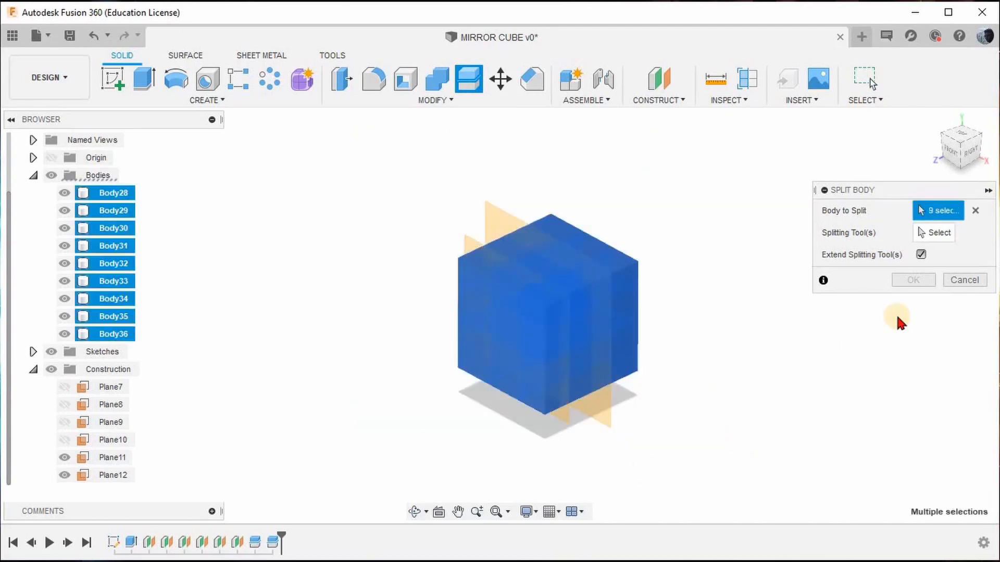
click(924, 234)
click(498, 203)
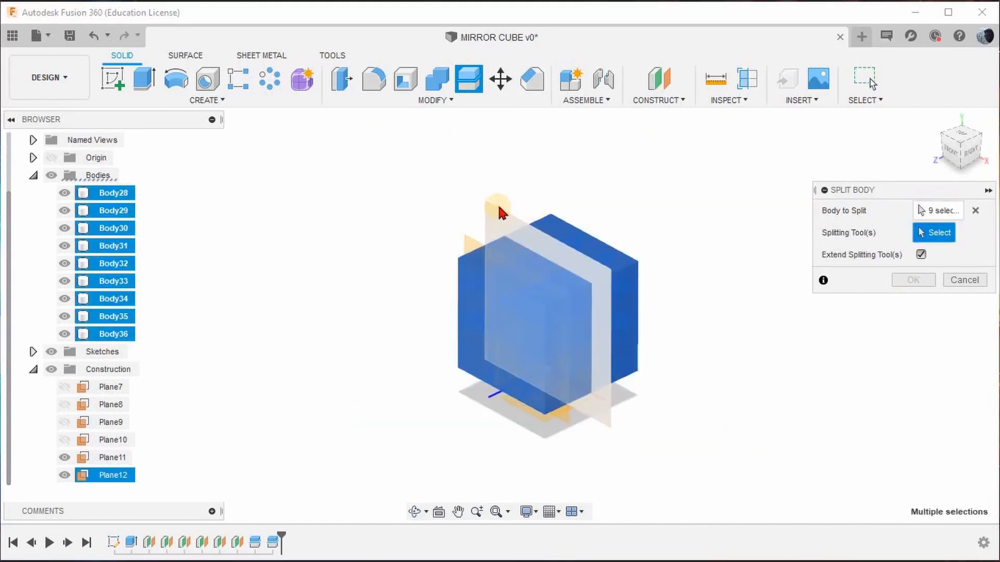
click(471, 244)
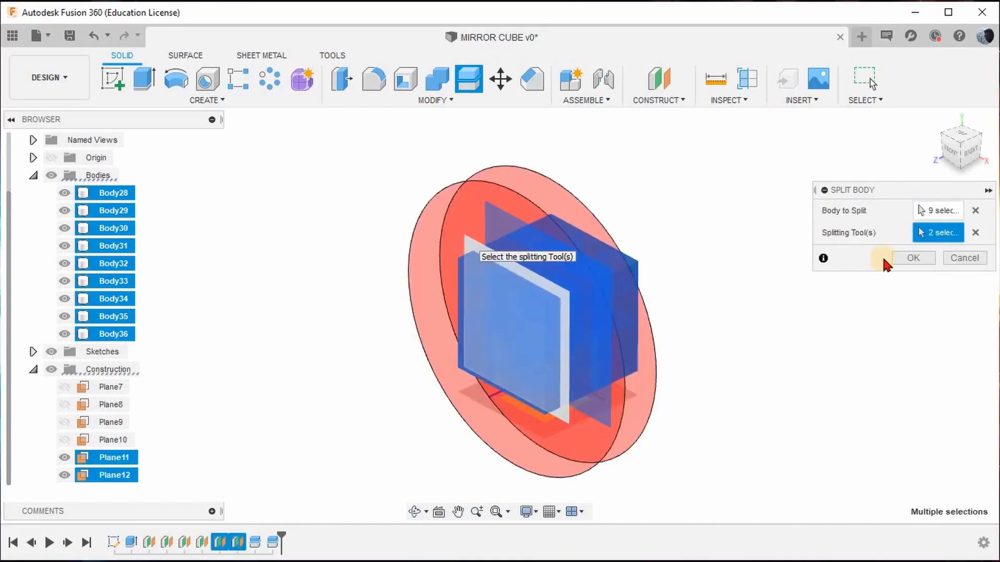
click(917, 258)
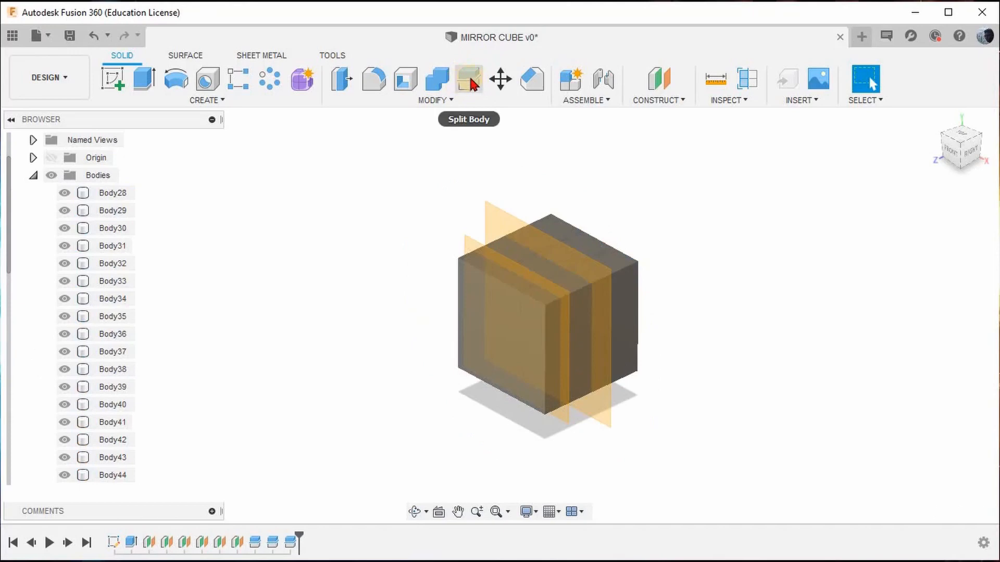
click(447, 101)
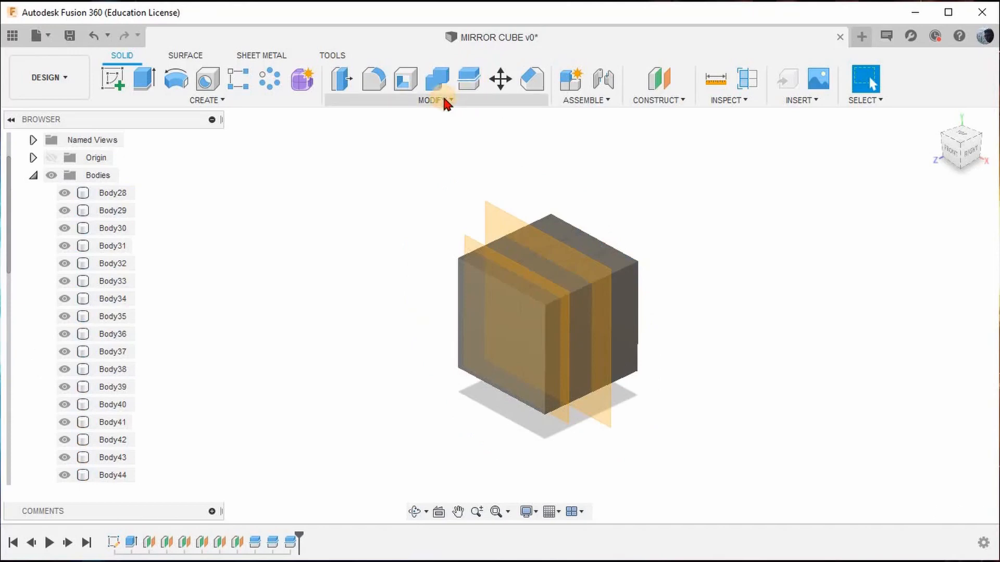
click(444, 100)
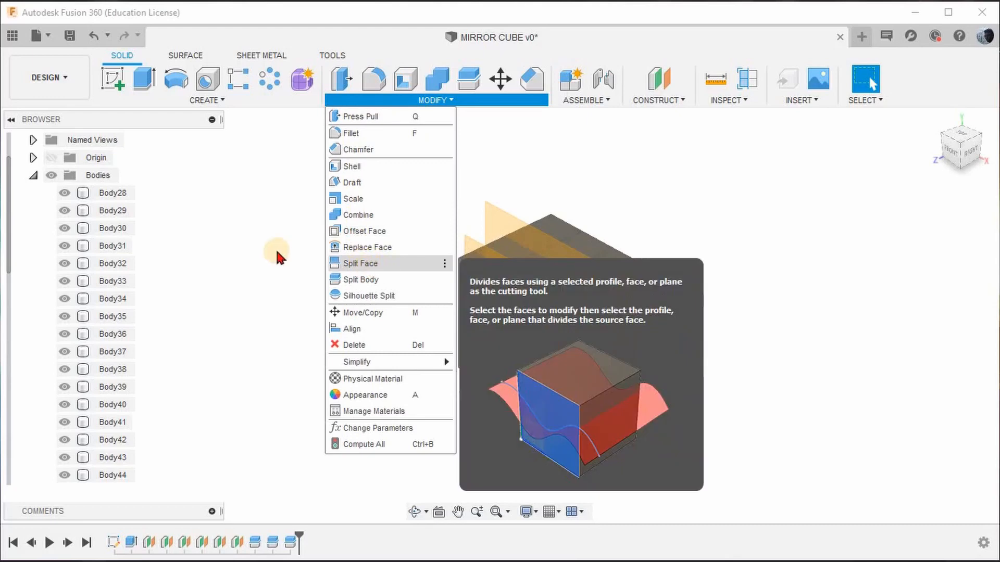
click(284, 251)
Hide the whole Construction folder and collapse the list of bodies.
scroll(26, 293, down, 1)
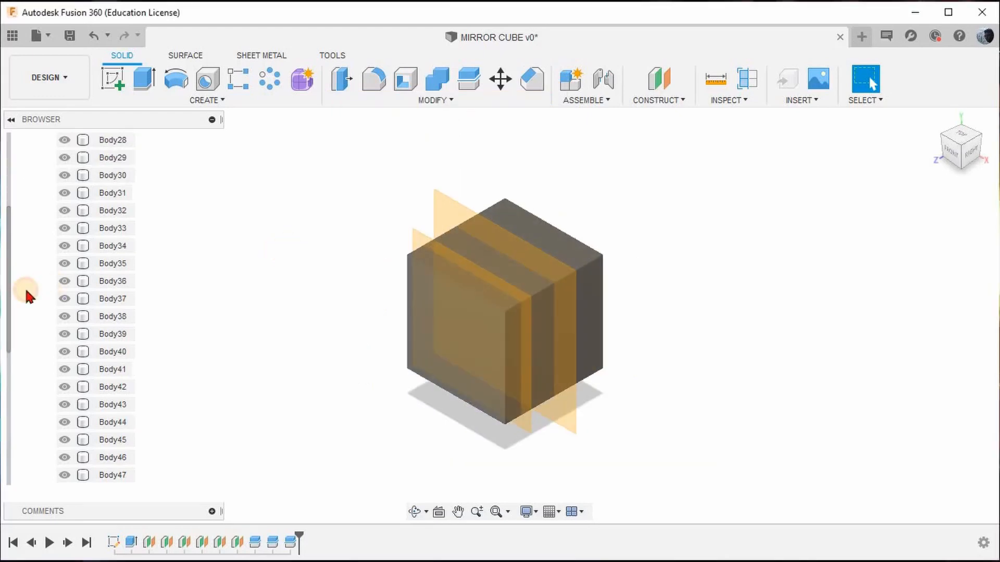
scroll(26, 292, down, 3)
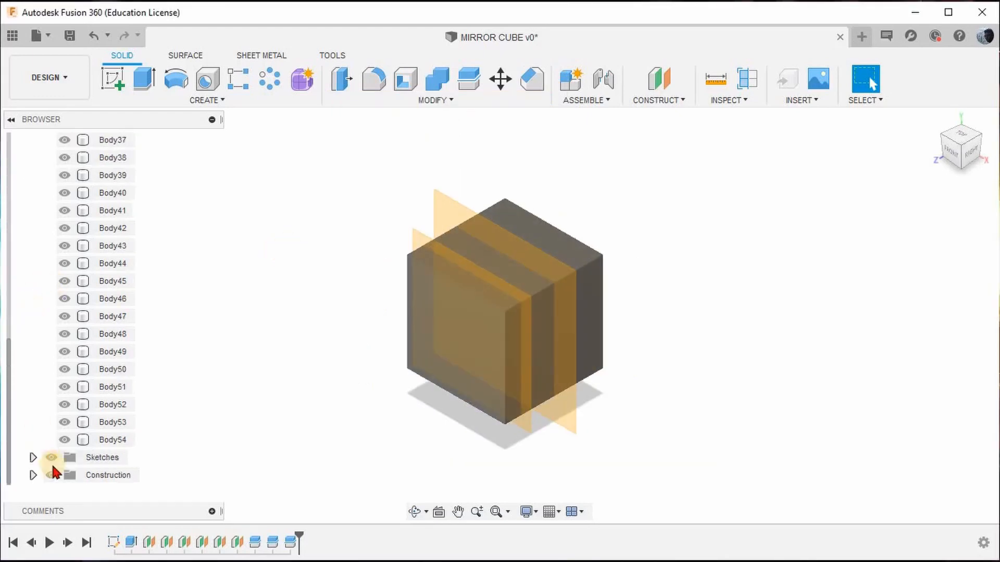
click(52, 475)
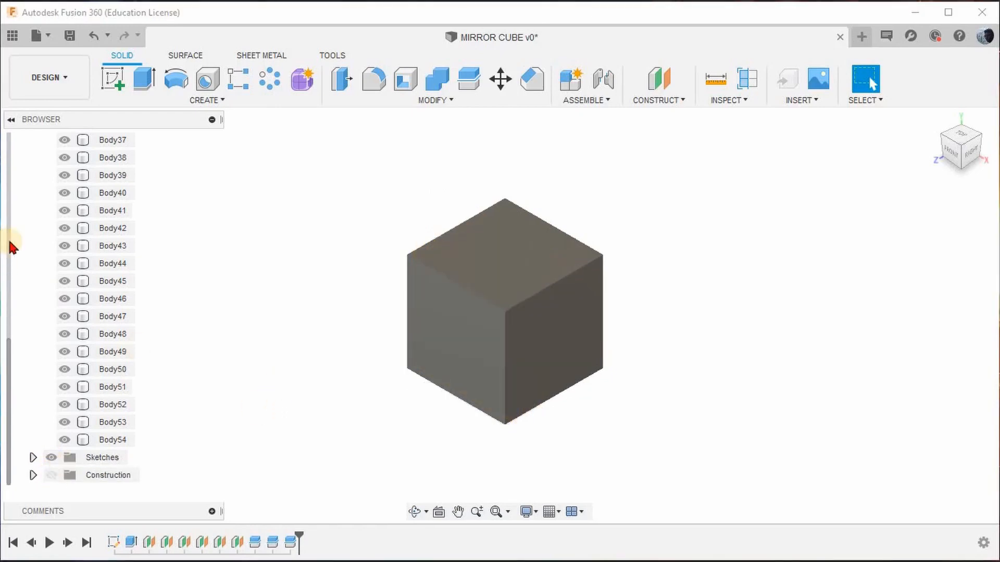
scroll(23, 223, up, 4)
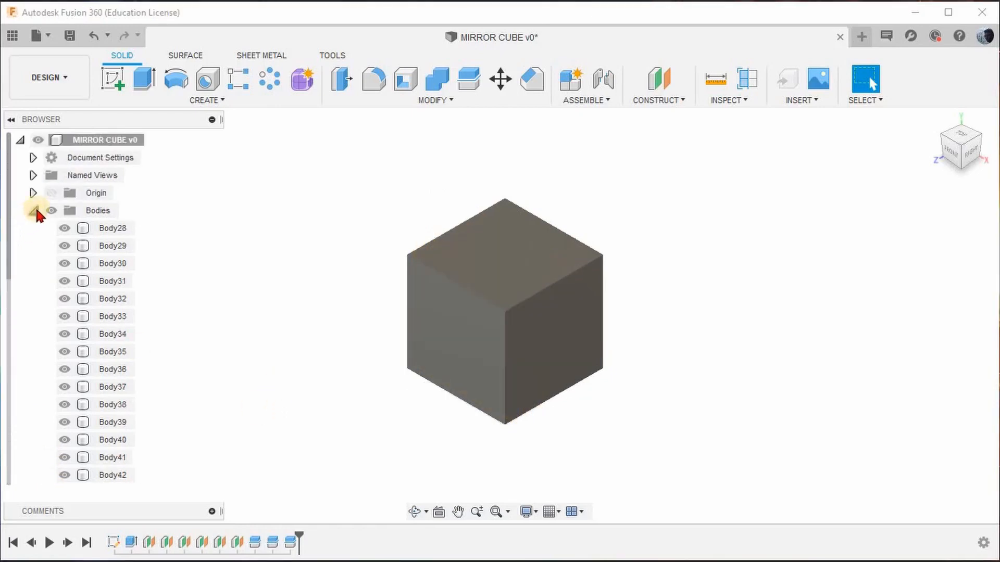
click(34, 211)
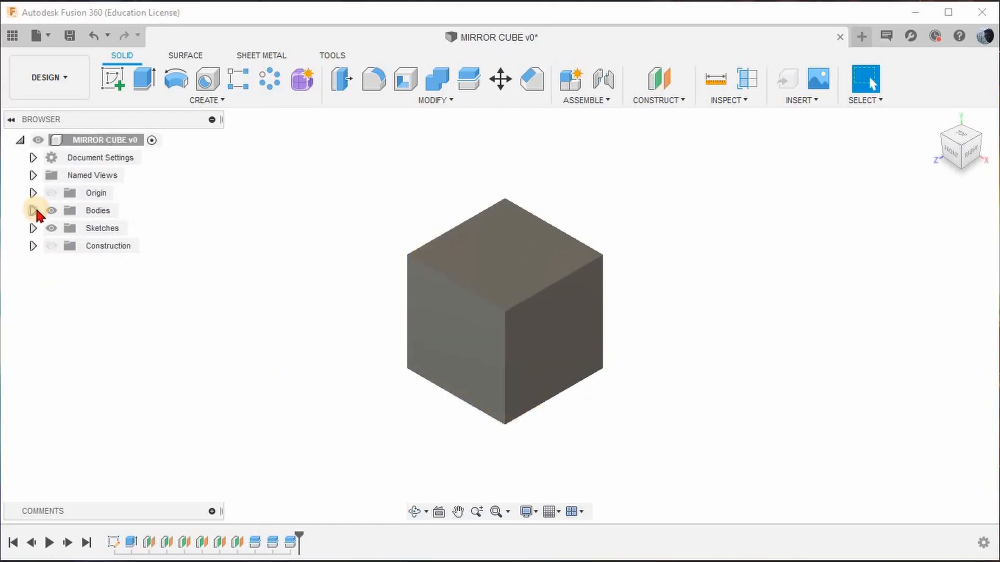
Set the selection priority to edges and fillet all edges of the split cube pieces with a 2 mm constant radius.
click(864, 100)
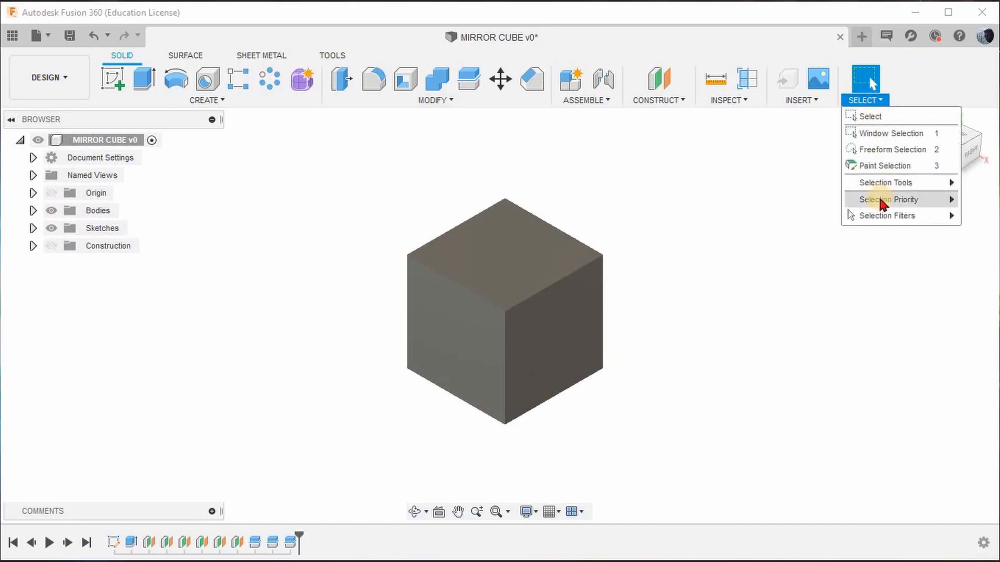
mouse_move(880, 200)
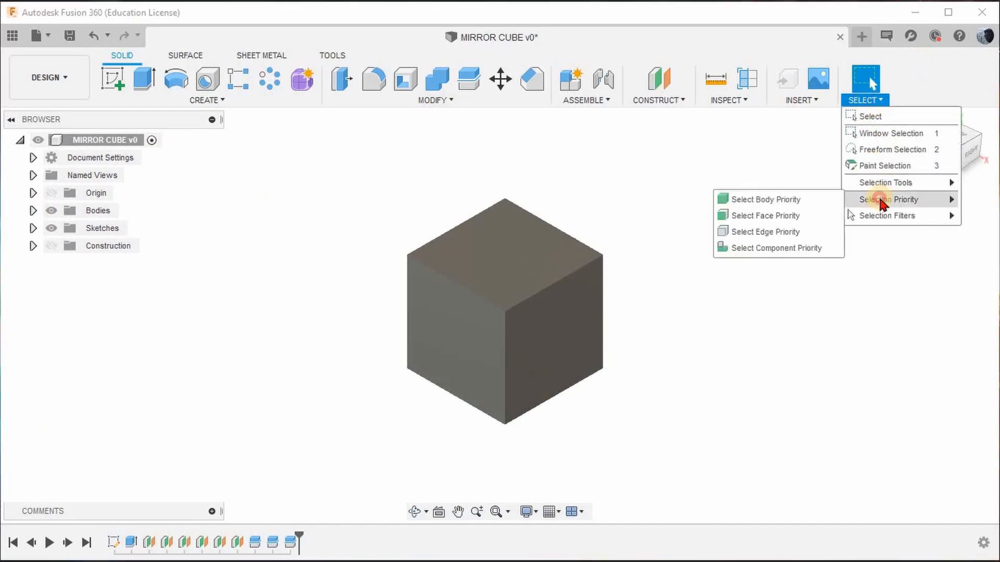
click(779, 232)
drag(335, 155, 710, 472)
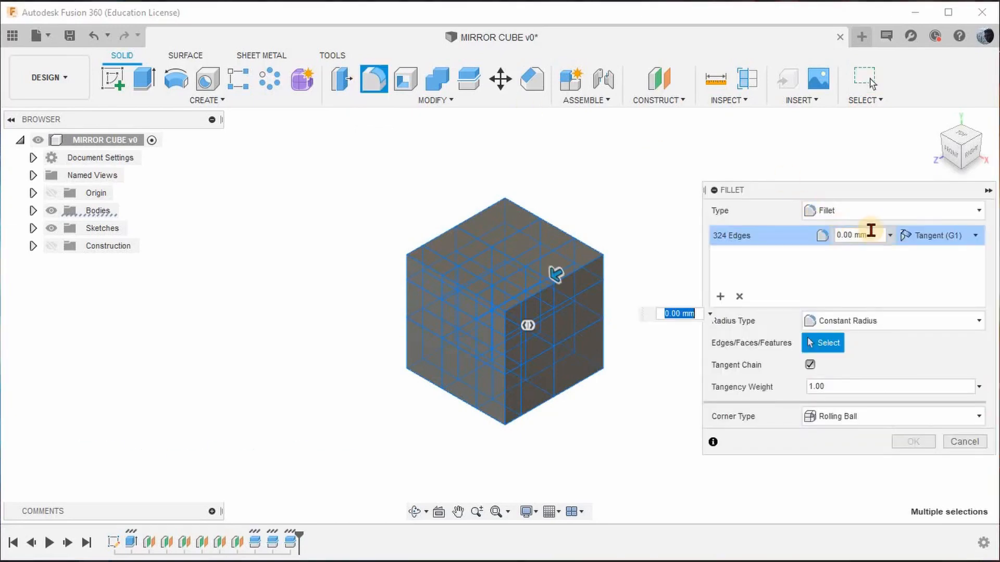
click(839, 234)
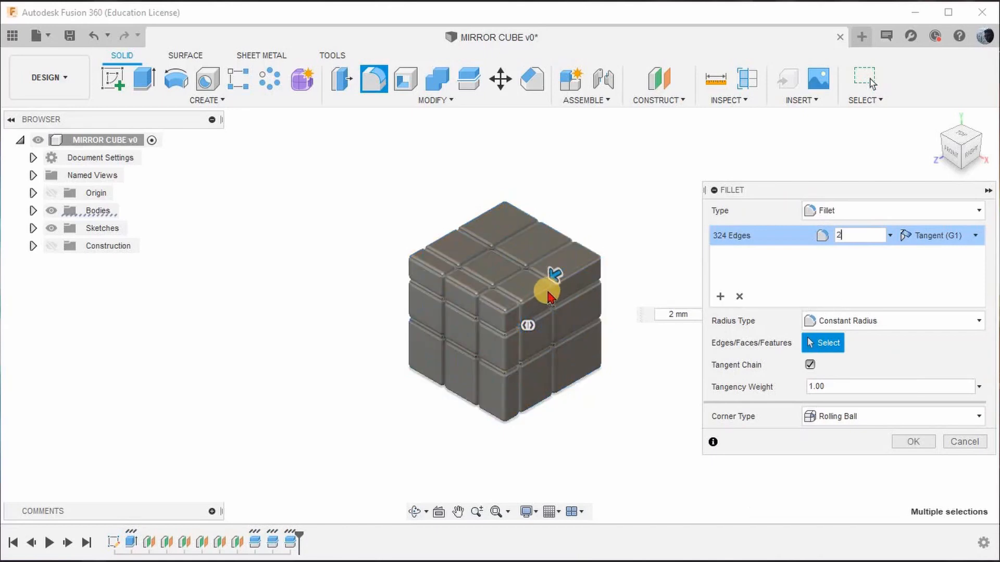
scroll(569, 312, up, 3)
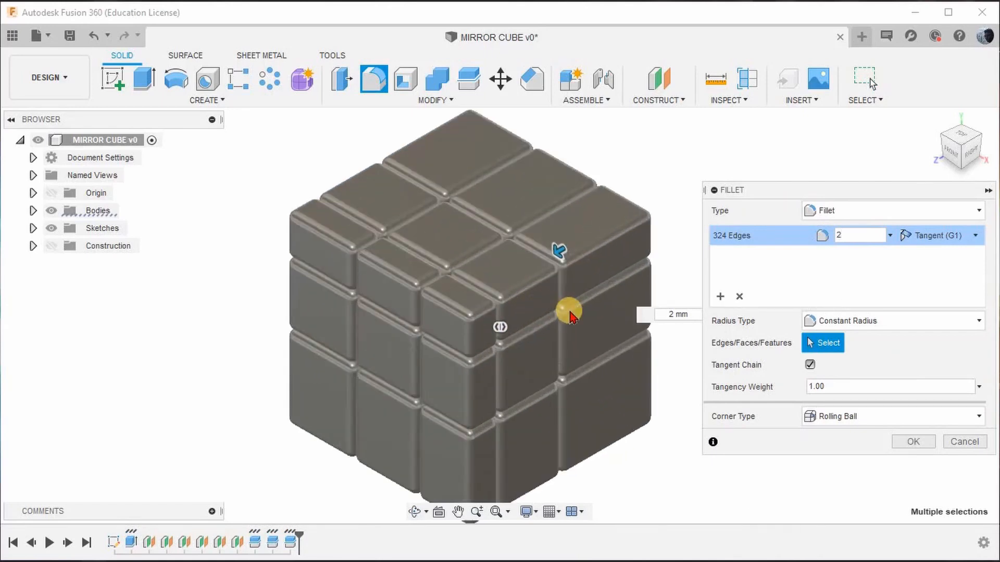
click(912, 442)
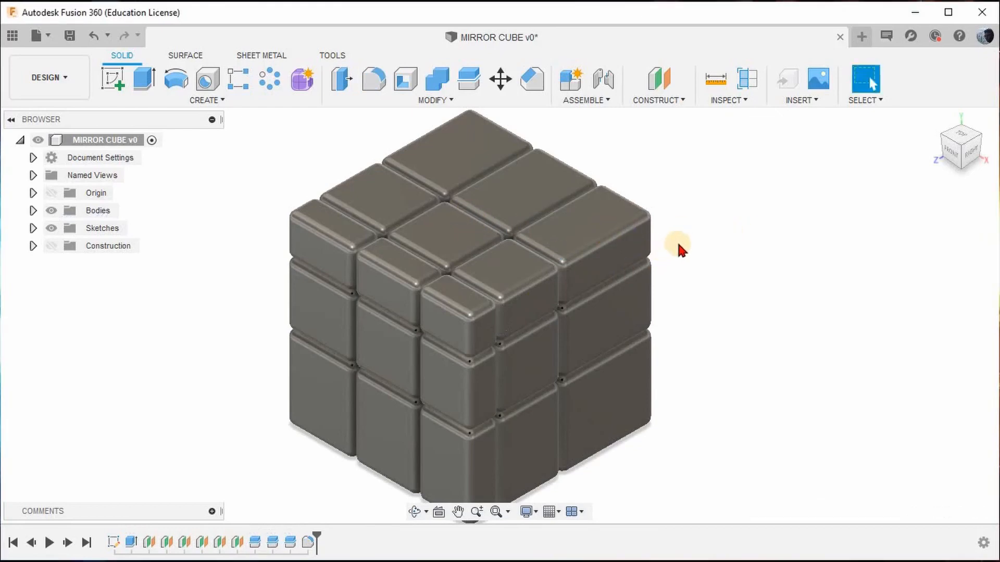
scroll(569, 237, down, 2)
scroll(585, 308, up, 1)
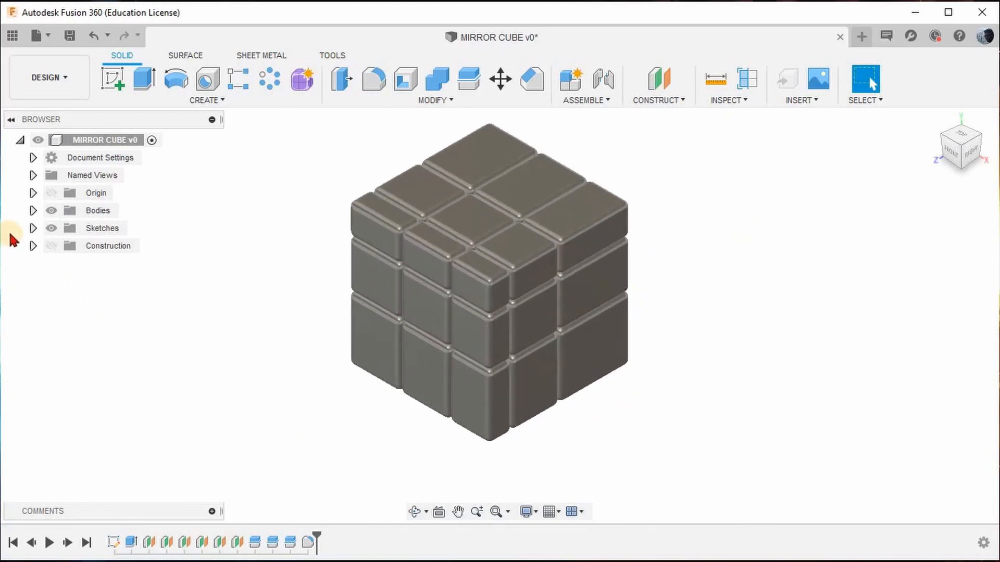
Expand the list of bodies, select Body28 and open the Appearance settings.
click(33, 210)
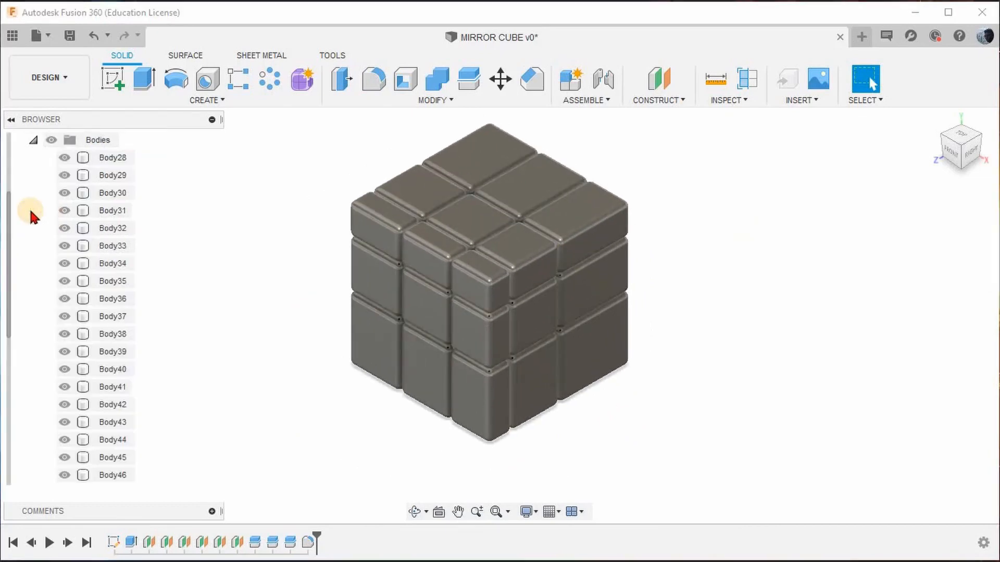
right_click(119, 159)
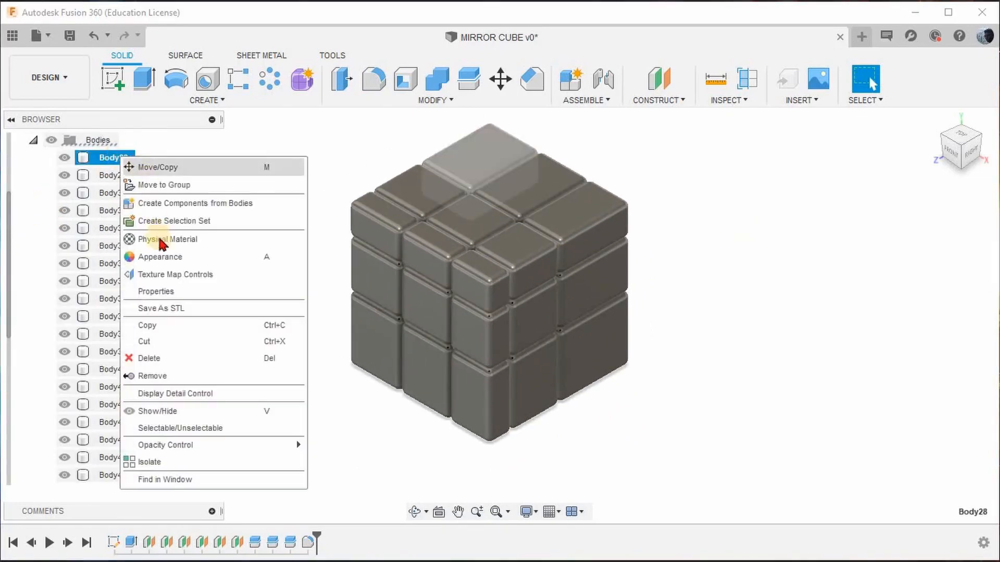
click(629, 270)
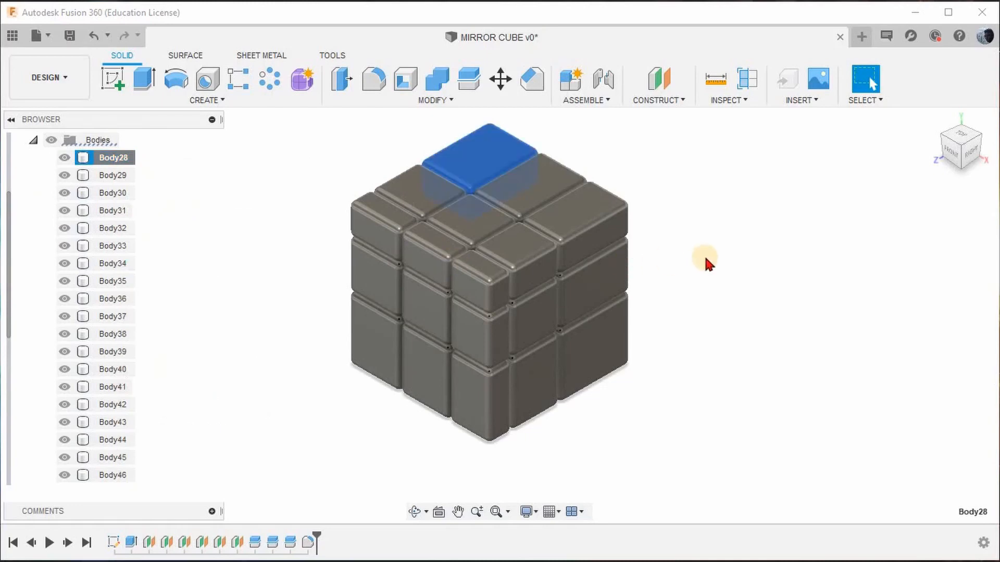
key(a)
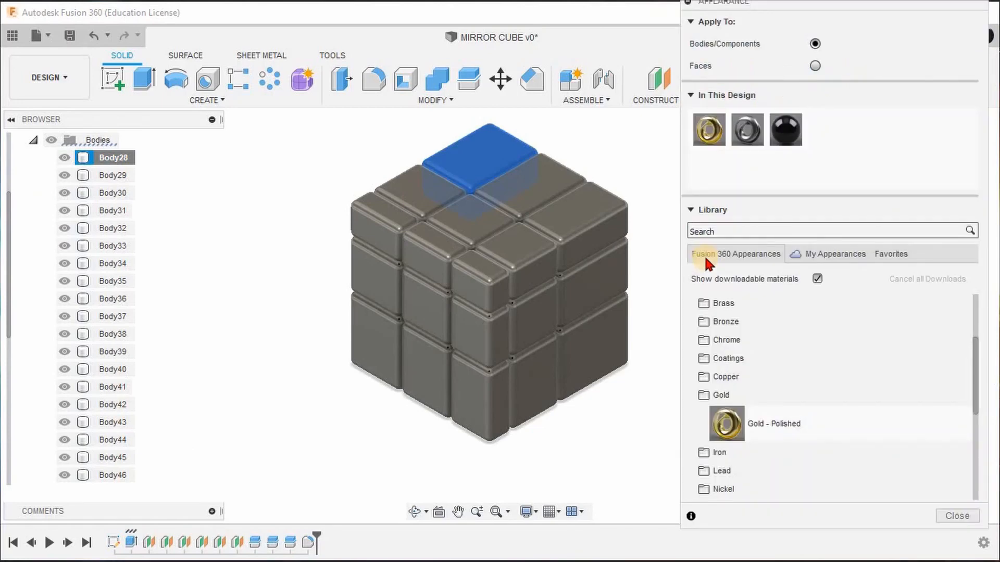
Select Body28 through Body54 and apply the glossy black paint appearance to all of these bodies.
click(145, 159)
scroll(45, 317, down, 4)
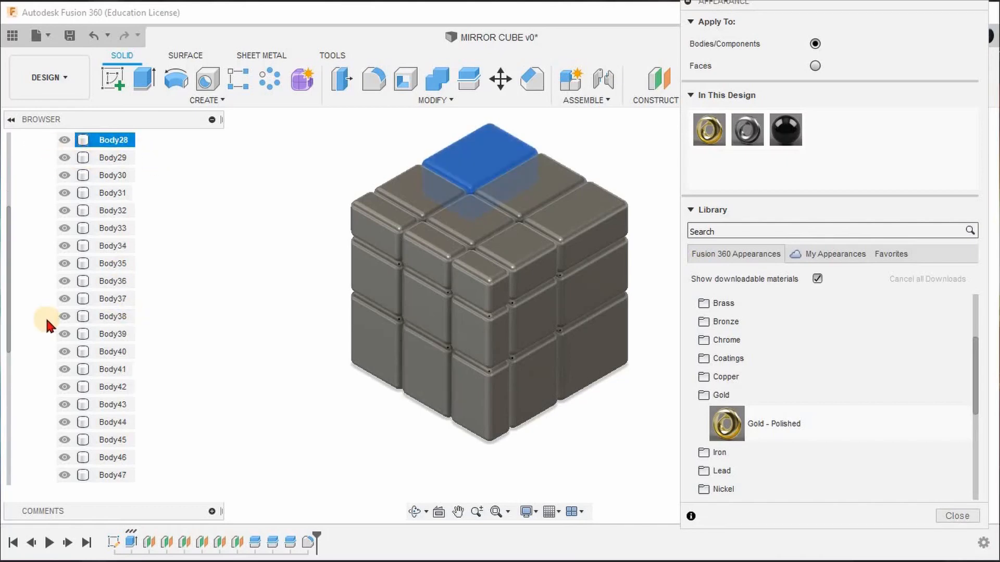
scroll(50, 354, down, 1)
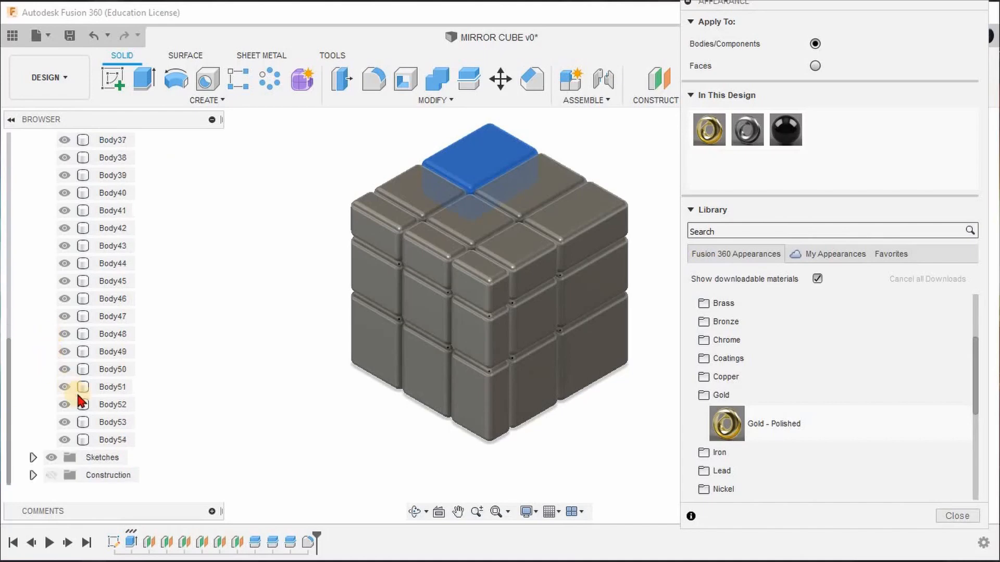
shift+click(107, 440)
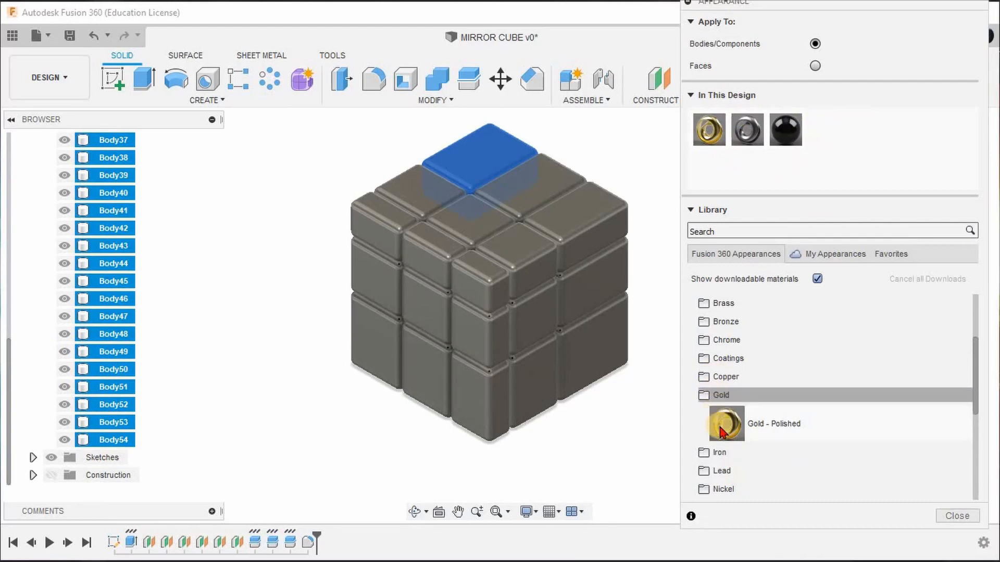
scroll(721, 432, down, 4)
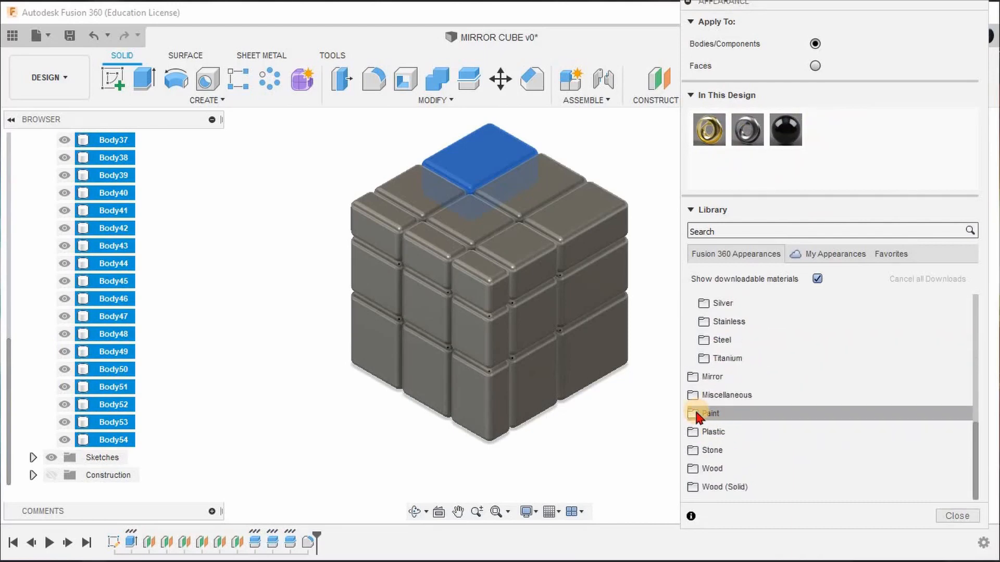
click(696, 414)
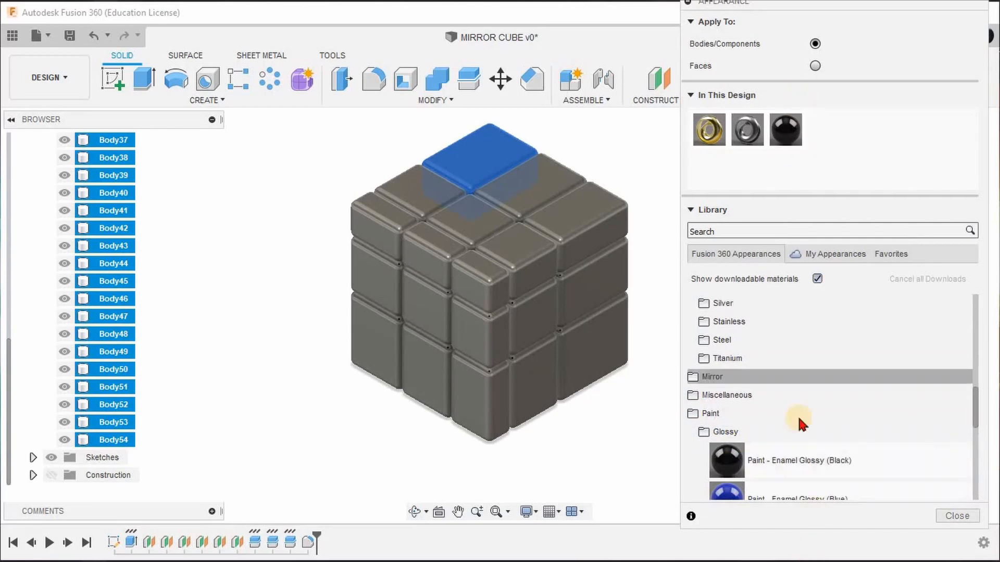
scroll(750, 334, up, 4)
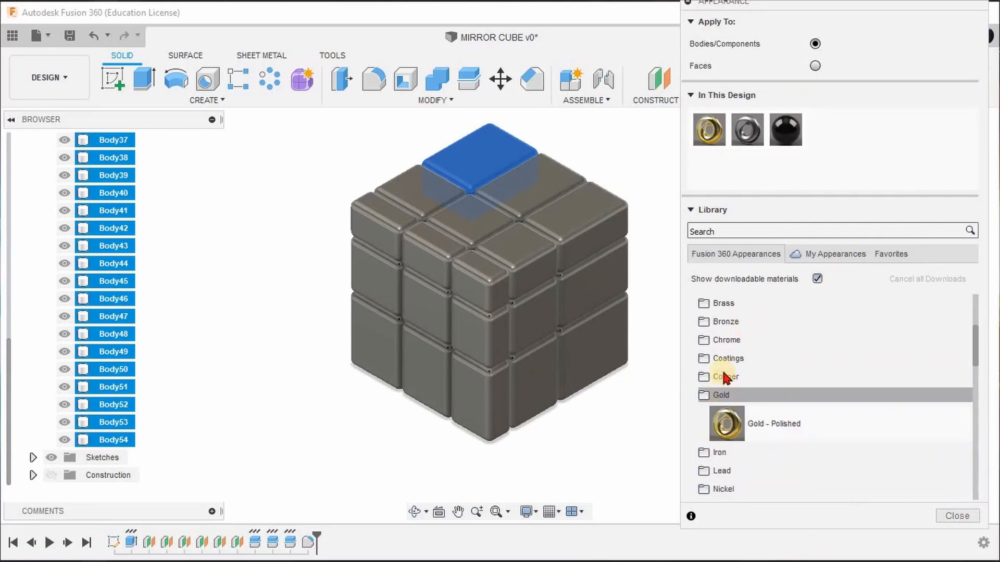
scroll(722, 359, up, 2)
scroll(729, 378, down, 4)
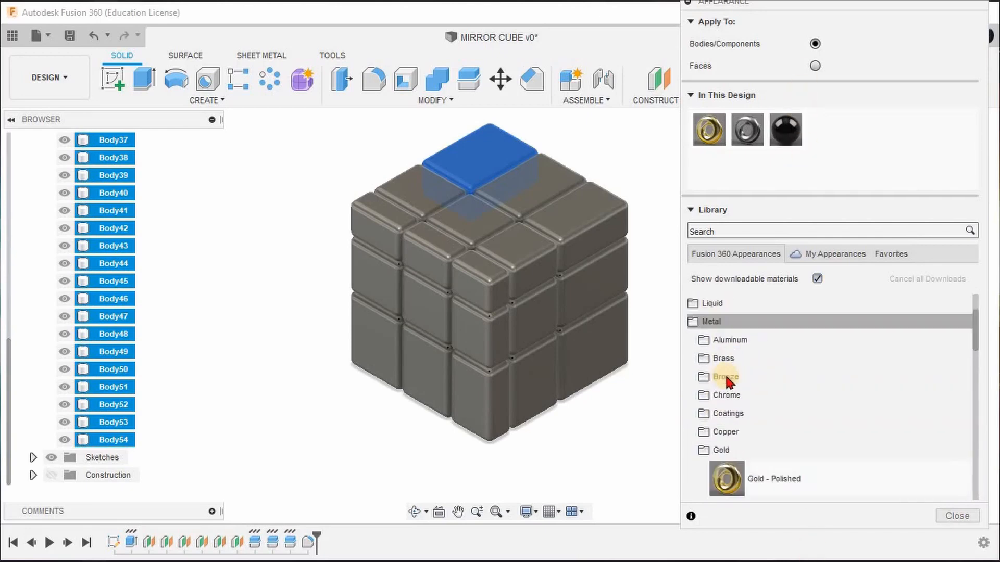
mouse_move(742, 416)
mouse_down()
mouse_move(739, 248)
mouse_move(709, 148)
mouse_move(769, 161)
mouse_move(785, 131)
mouse_move(783, 182)
mouse_move(632, 156)
mouse_move(178, 163)
mouse_move(104, 177)
mouse_up()
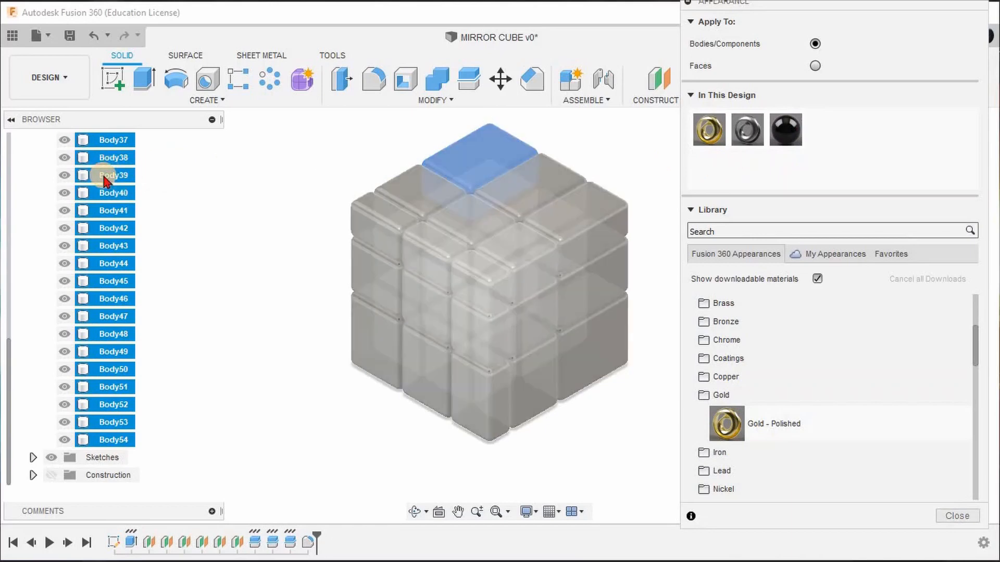
click(264, 158)
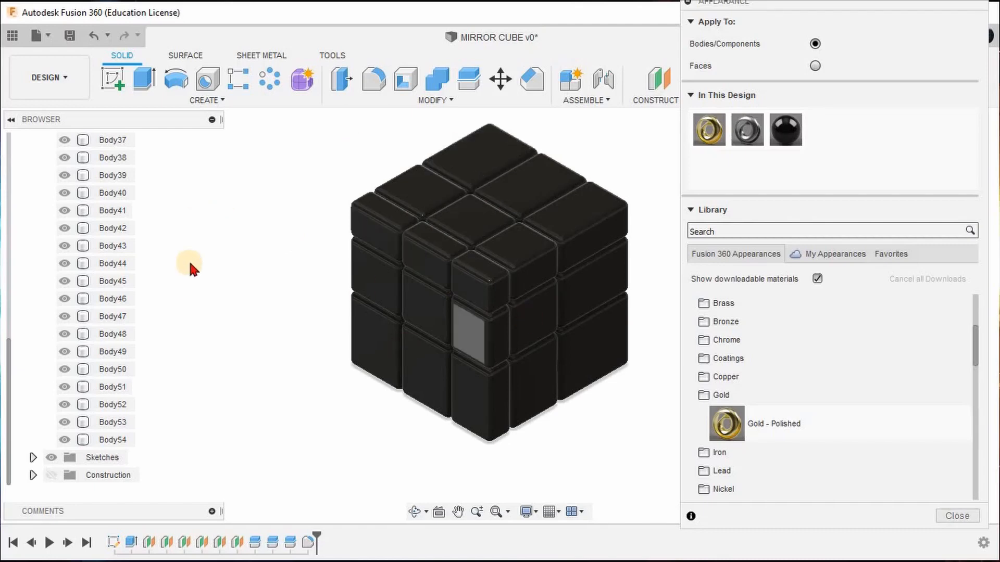
scroll(307, 325, down, 2)
scroll(462, 281, up, 2)
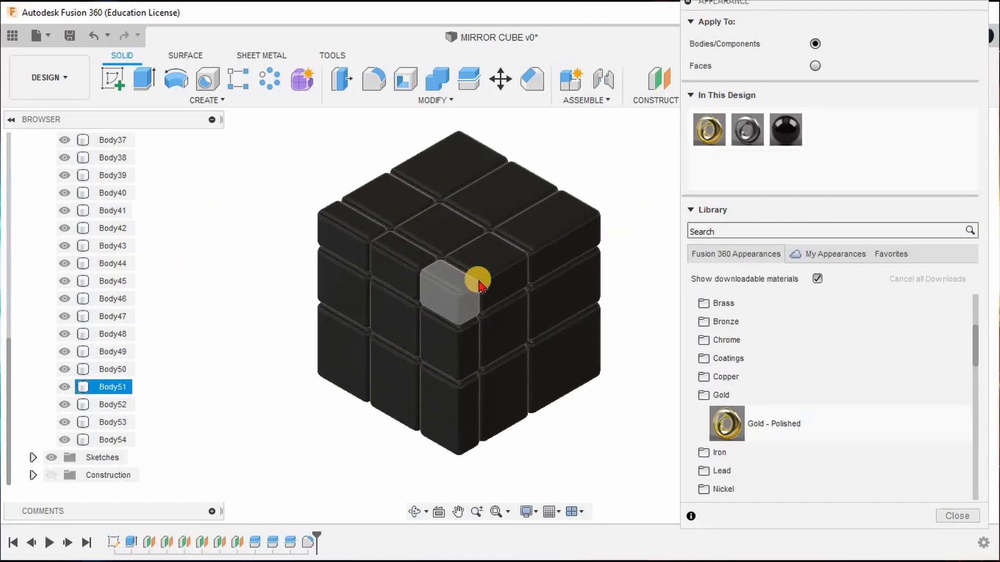
Set the appearance to apply to faces and apply Gold - Polished to most outer faces of the cube's front and right sides.
click(815, 66)
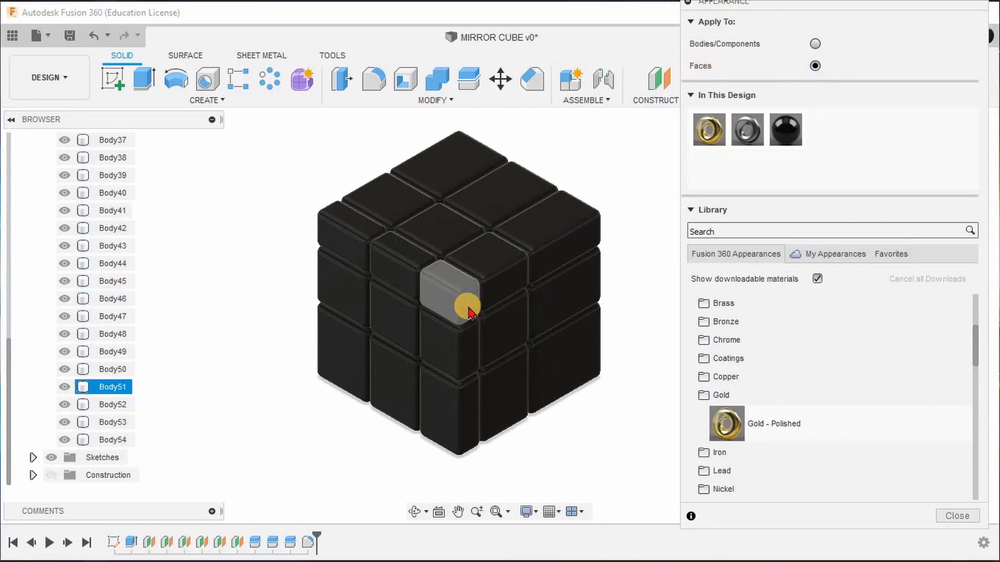
click(471, 307)
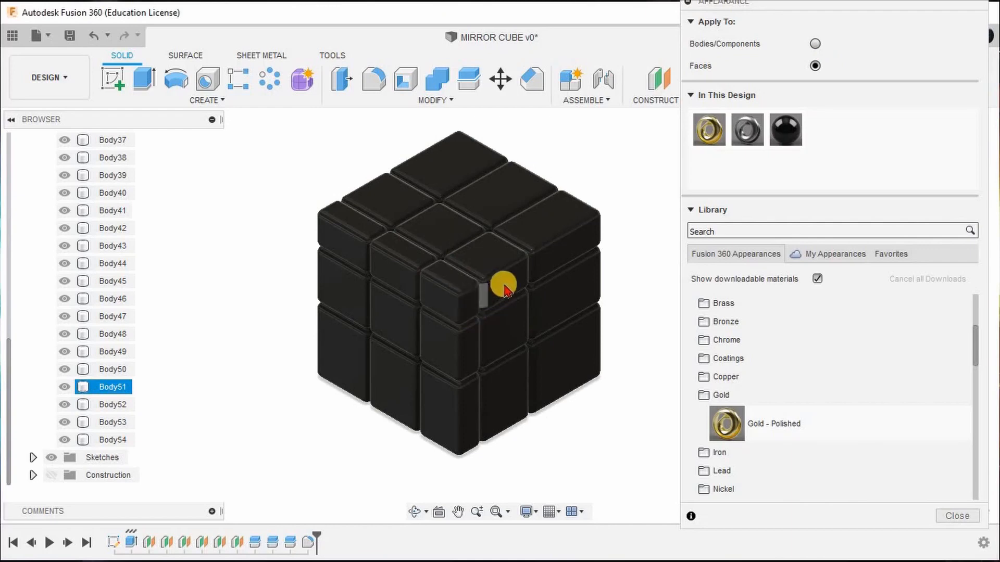
click(546, 276)
click(561, 259)
click(569, 306)
click(571, 348)
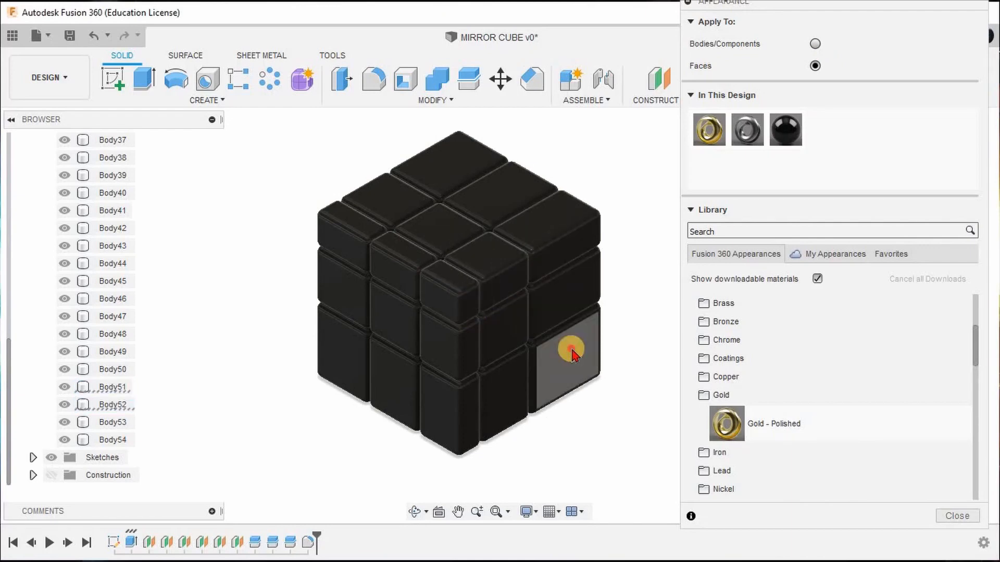
click(465, 414)
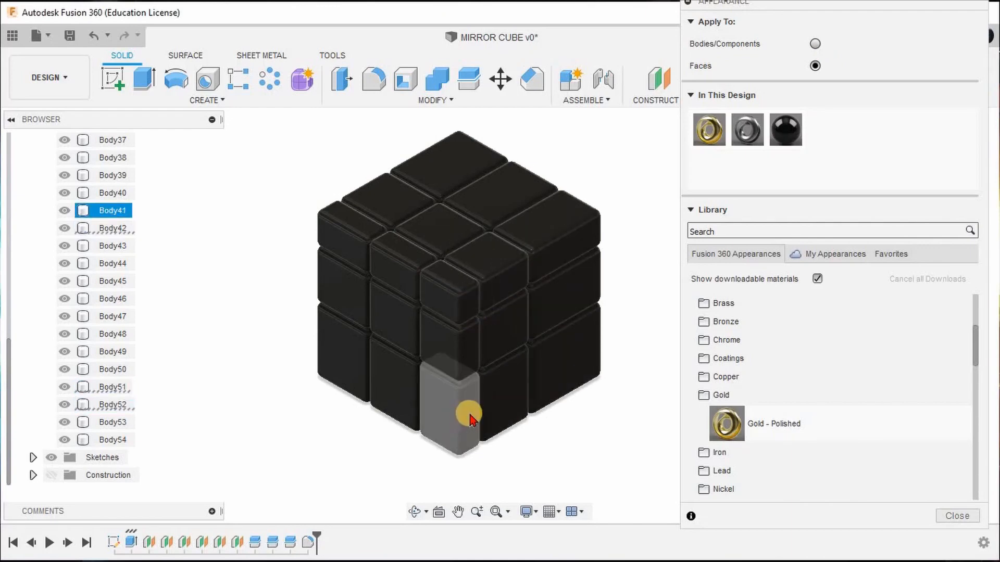
click(388, 393)
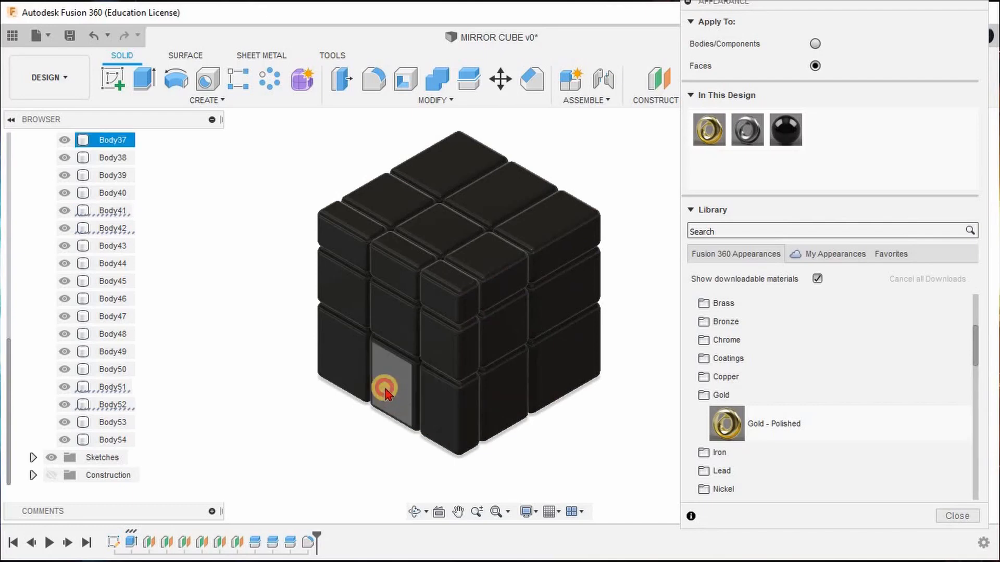
click(338, 370)
click(335, 290)
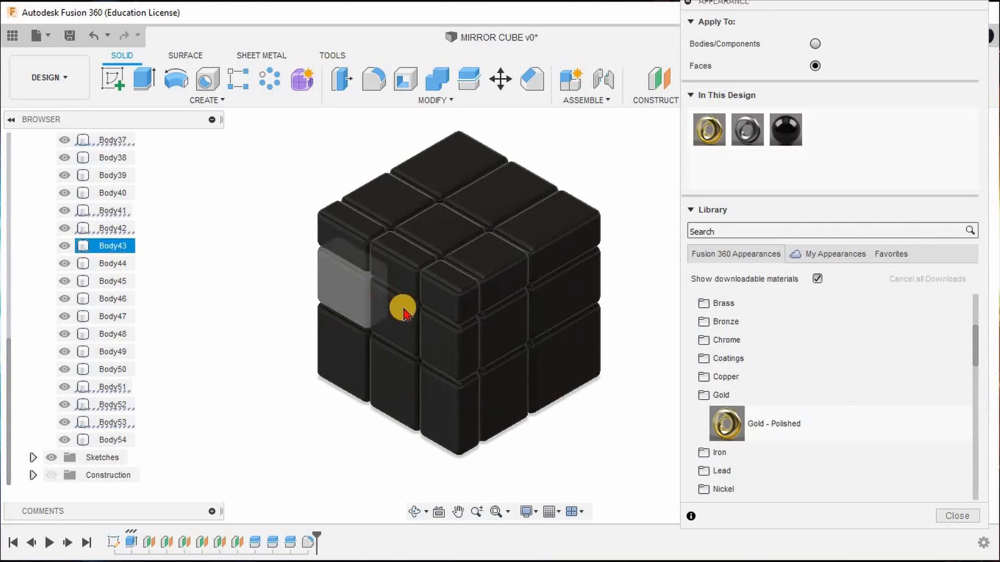
click(400, 292)
click(393, 277)
click(345, 253)
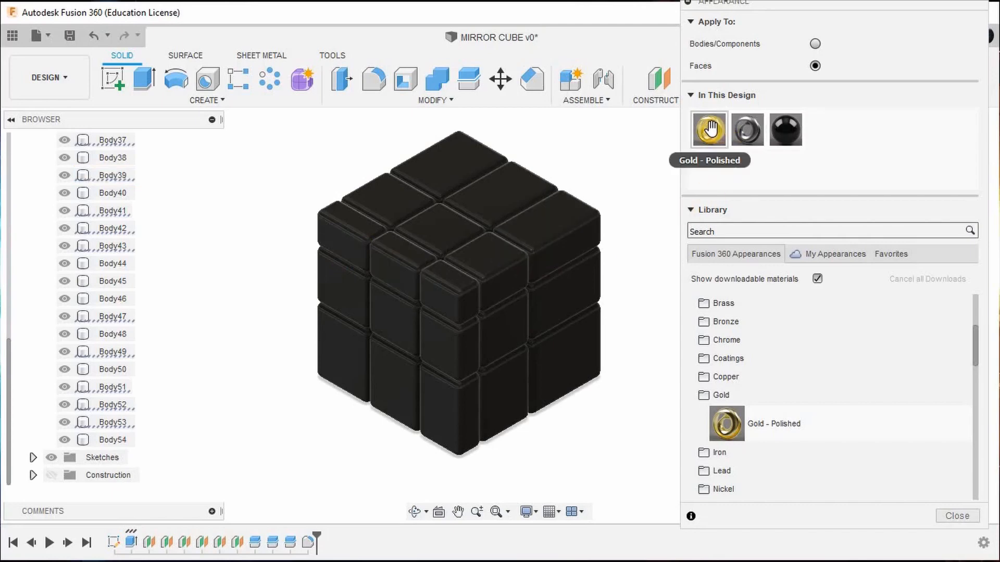
drag(711, 127, 695, 230)
drag(625, 291, 592, 284)
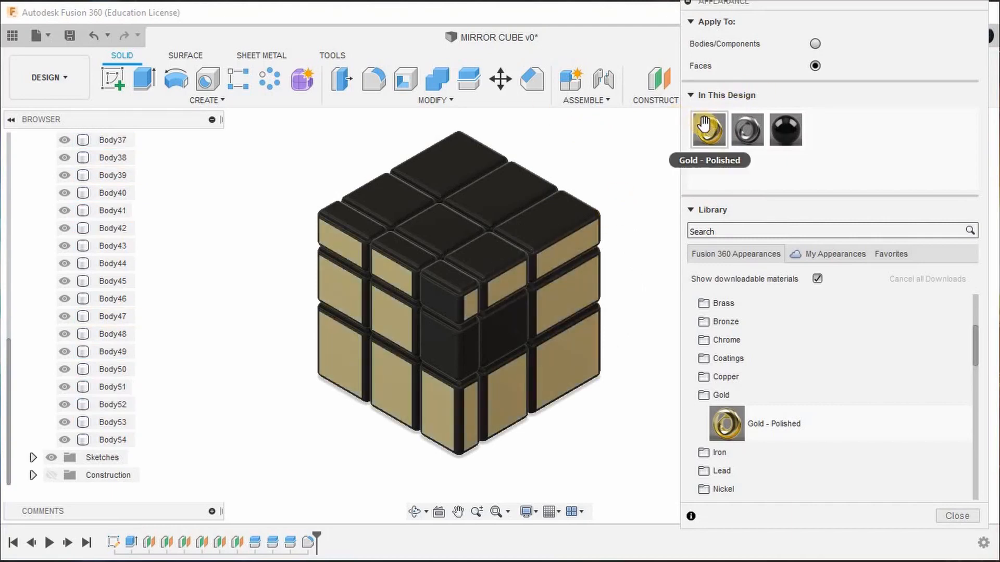
Apply Gold - Polished to the skipped centre face on the right, all top faces and the remaining front faces near the corner.
drag(709, 129, 513, 327)
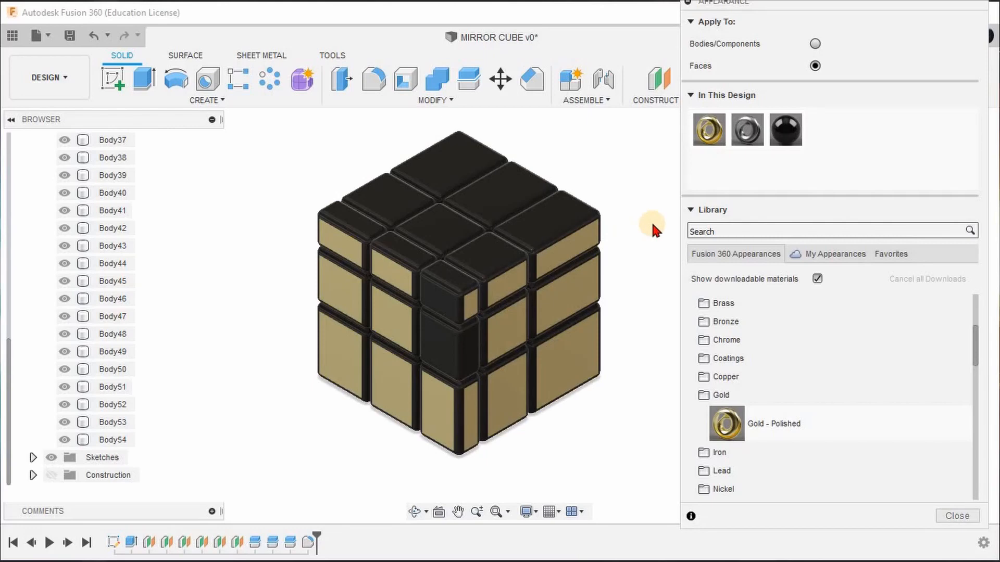
drag(651, 221, 507, 192)
drag(709, 132, 712, 173)
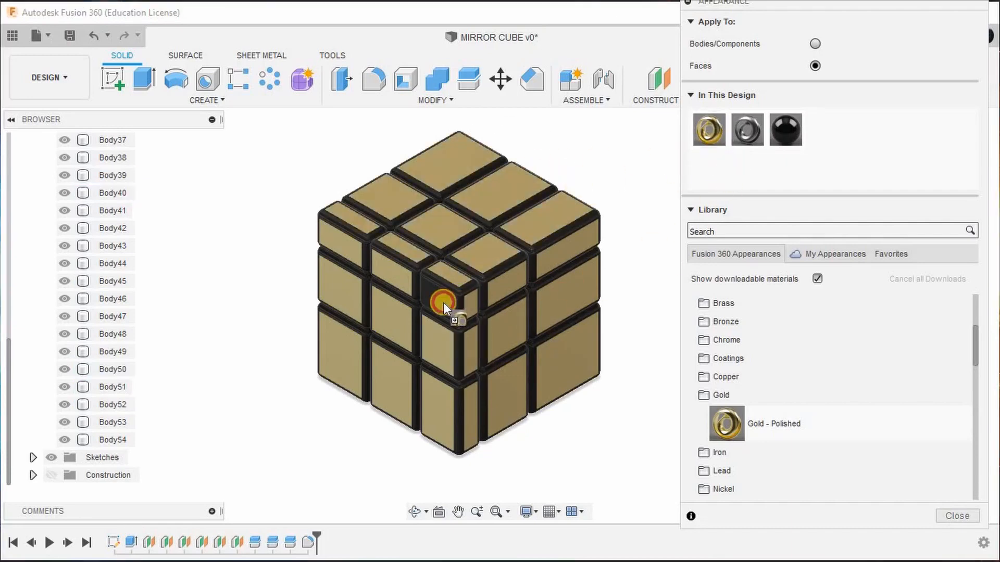
drag(443, 303, 443, 304)
Apply Gold - Polished to the outer faces of the cube's back side and the two wider rows of its underside.
scroll(450, 185, down, 3)
shift+middle_drag(451, 186, 364, 136)
scroll(476, 232, up, 3)
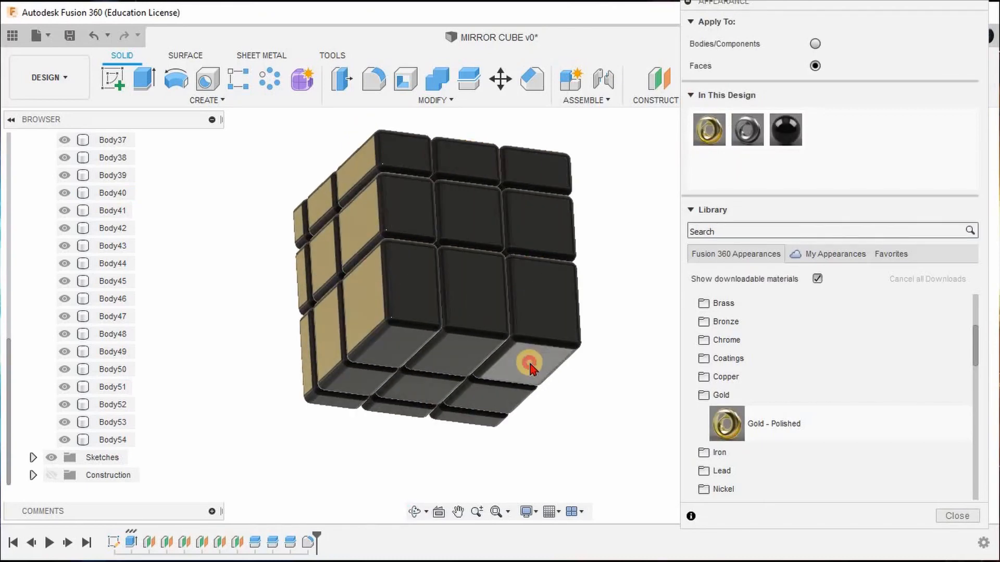
click(479, 406)
drag(710, 129, 482, 254)
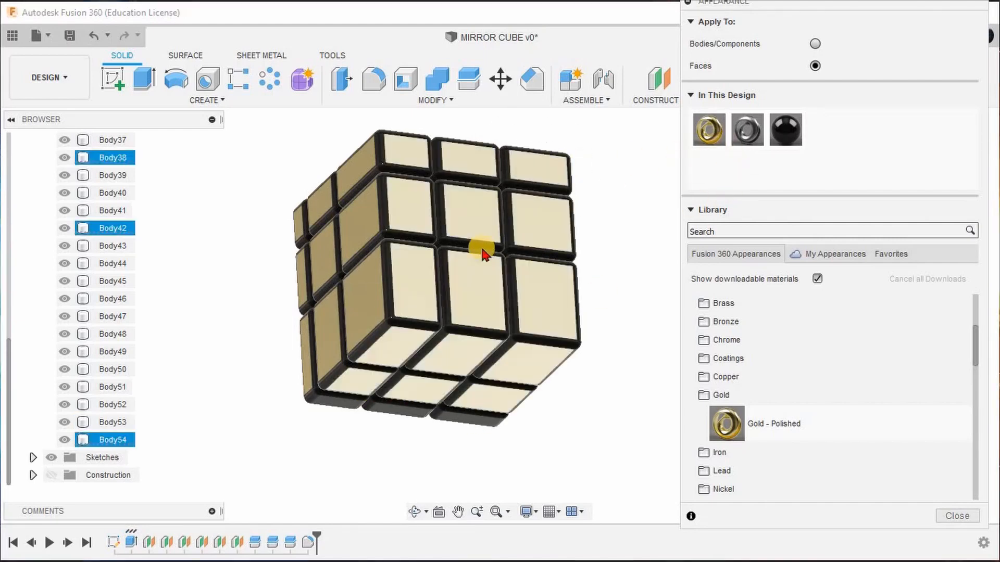
Apply Gold - Polished to the cube's last black side and the narrow row of the underside, and close the Appearance settings.
shift+middle_drag(483, 254, 479, 174)
scroll(371, 353, up, 4)
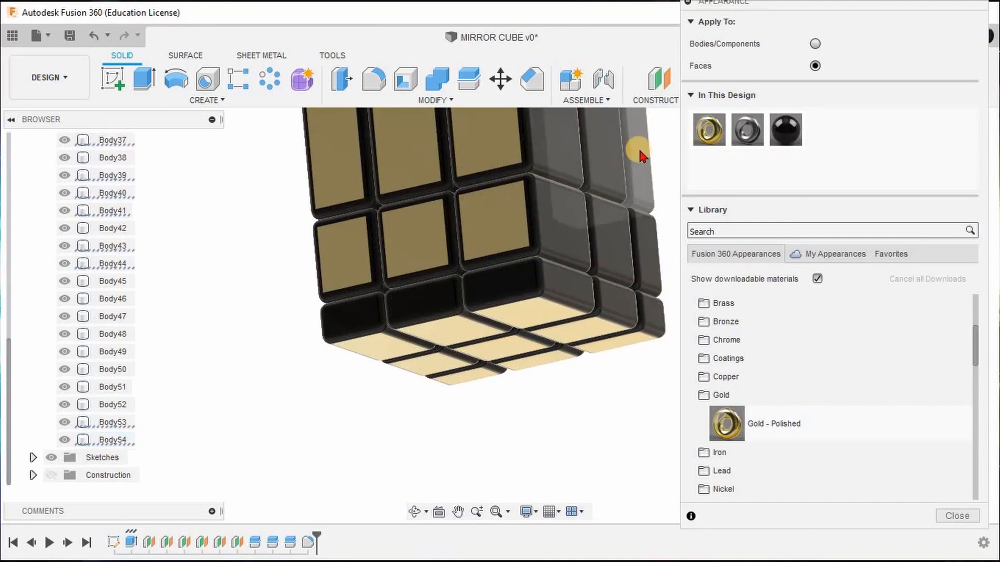
drag(708, 137, 616, 244)
drag(614, 242, 615, 242)
scroll(478, 260, down, 4)
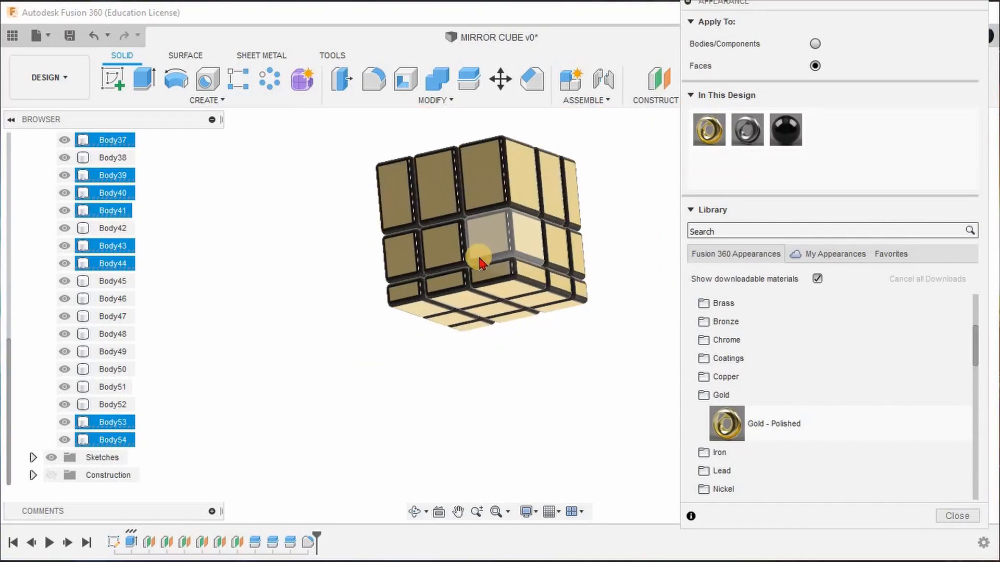
shift+middle_drag(478, 259, 541, 148)
key(Escape)
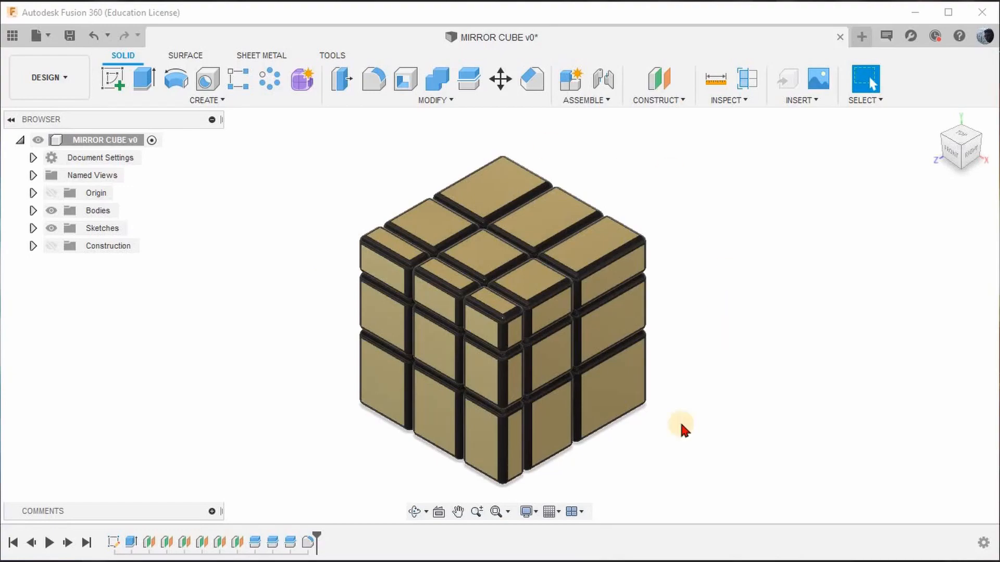
Return the model to the home view and switch to the Render workspace.
shift+middle_drag(574, 264, 781, 167)
click(934, 121)
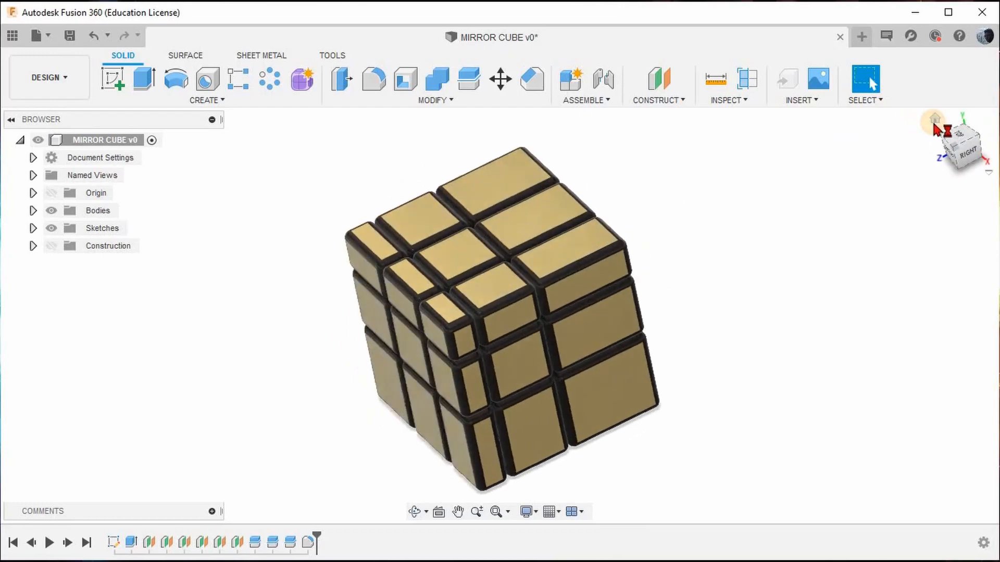
click(64, 79)
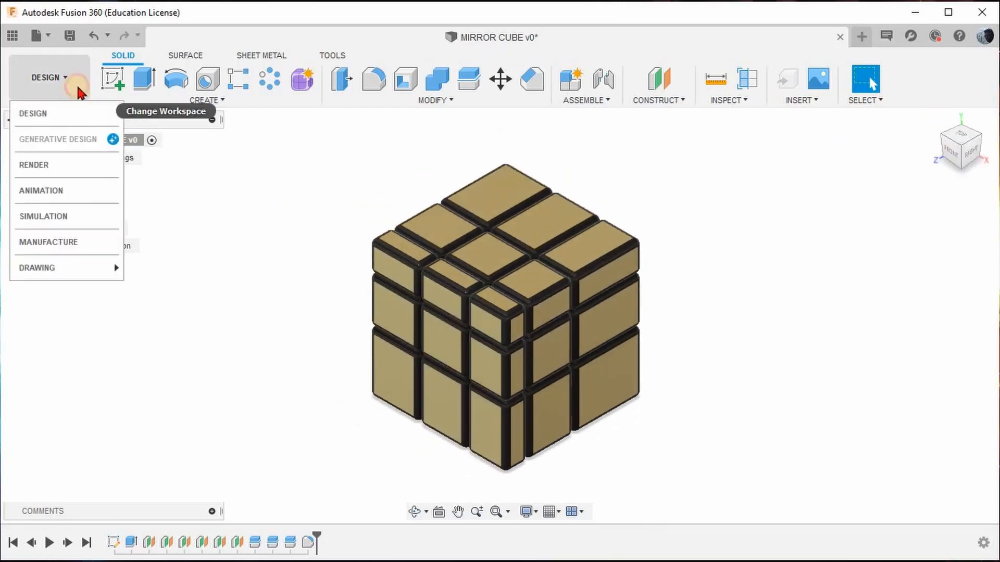
click(45, 163)
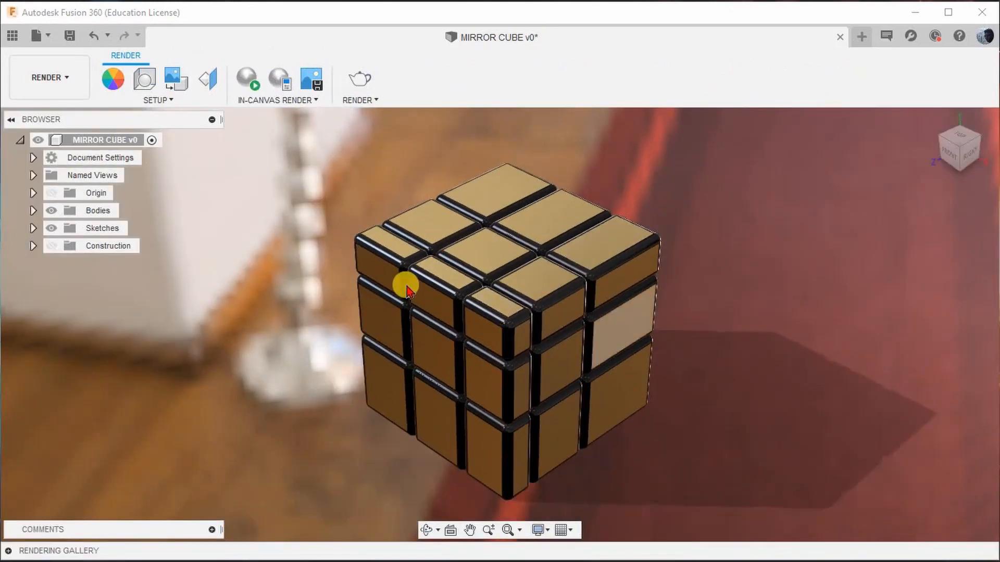
Run an in-canvas render of the assembled mirror cube and another of its scrambled arrangement.
click(244, 82)
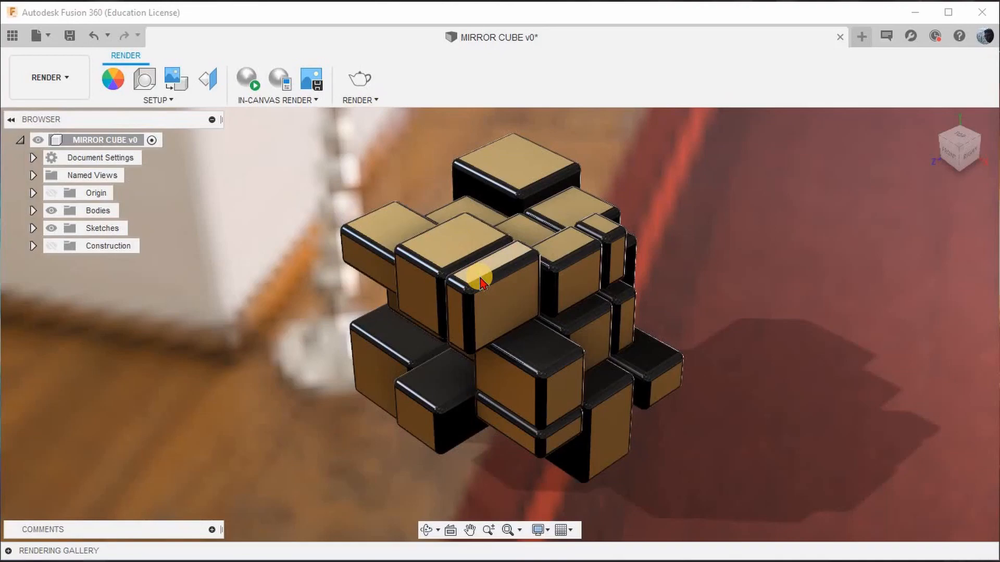
click(247, 84)
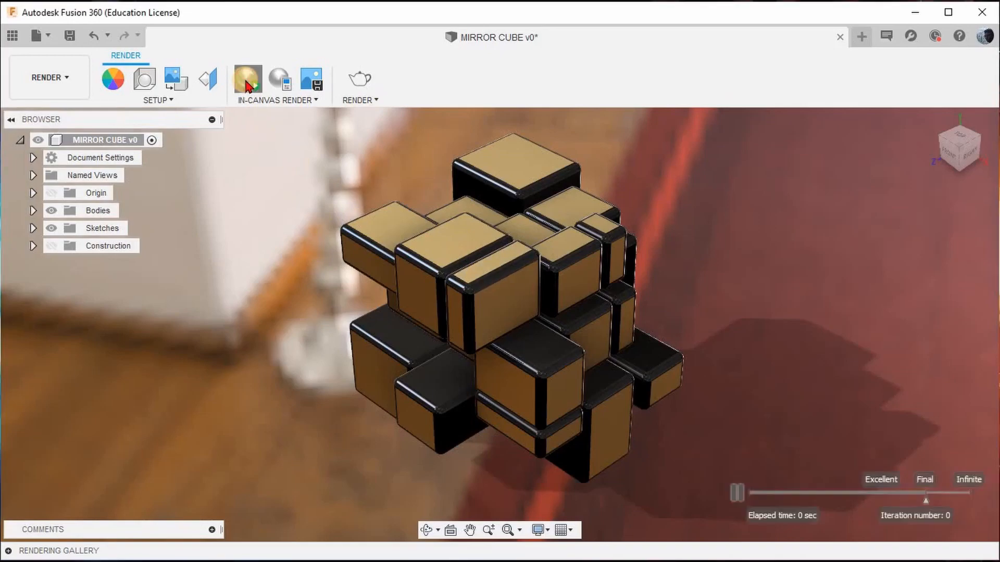